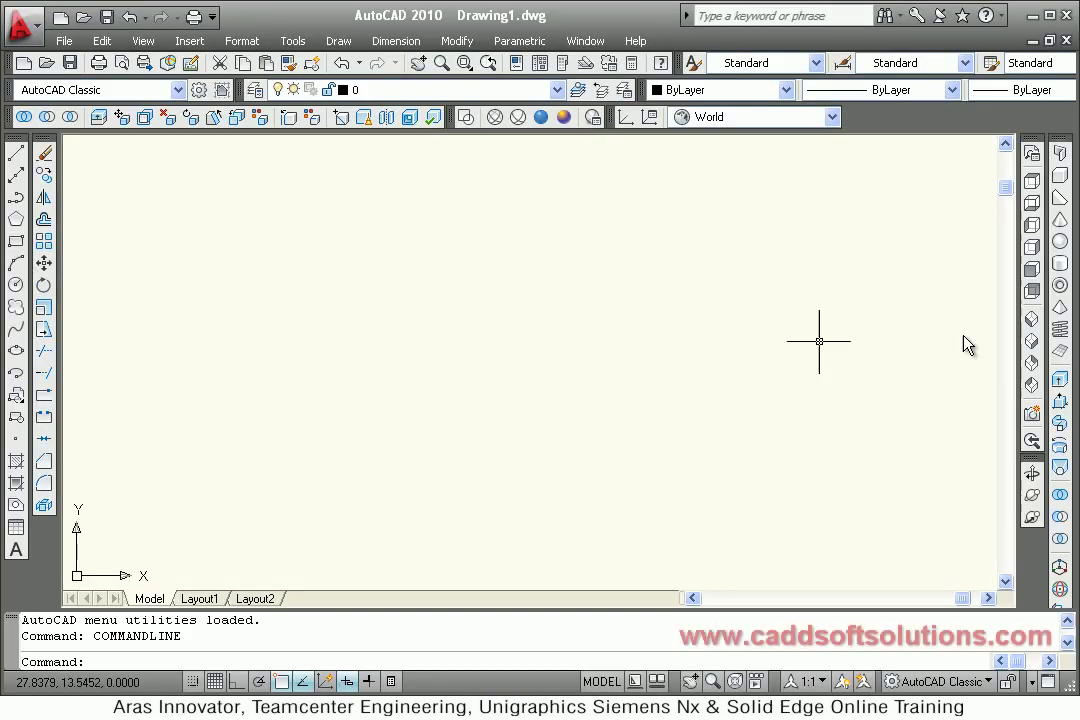
- Switch to the SE Isometric view and set UCSICON to Noorigin
{"action": "left_click", "coordinate": [1033, 342]}
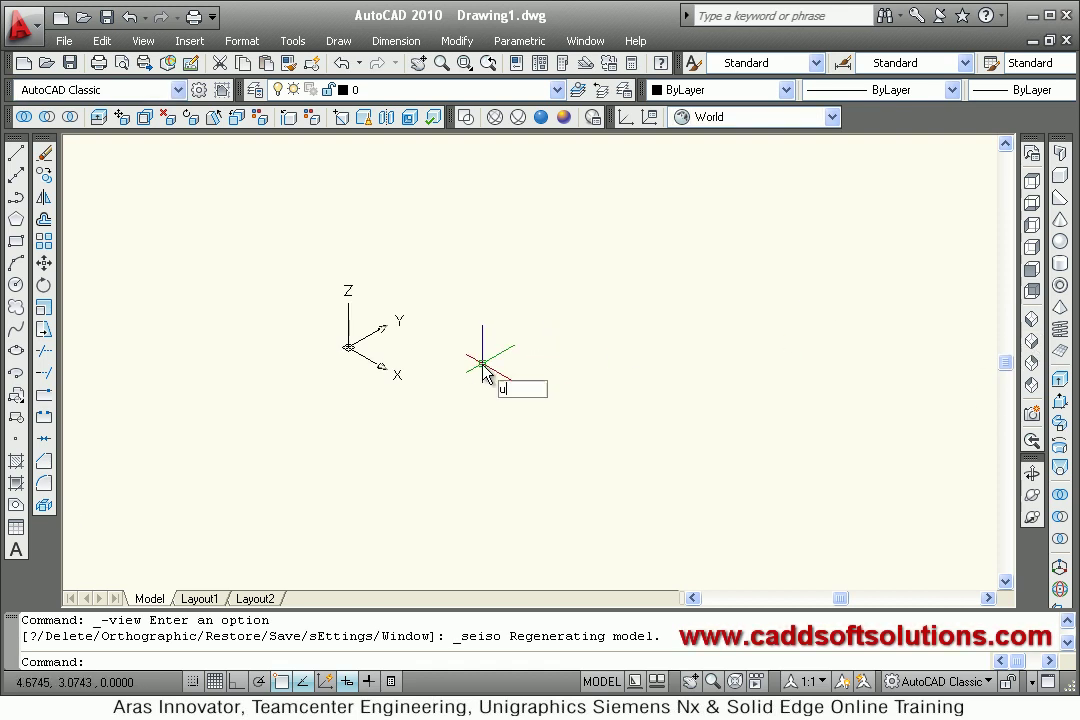
{"action": "key", "text": "Return"}
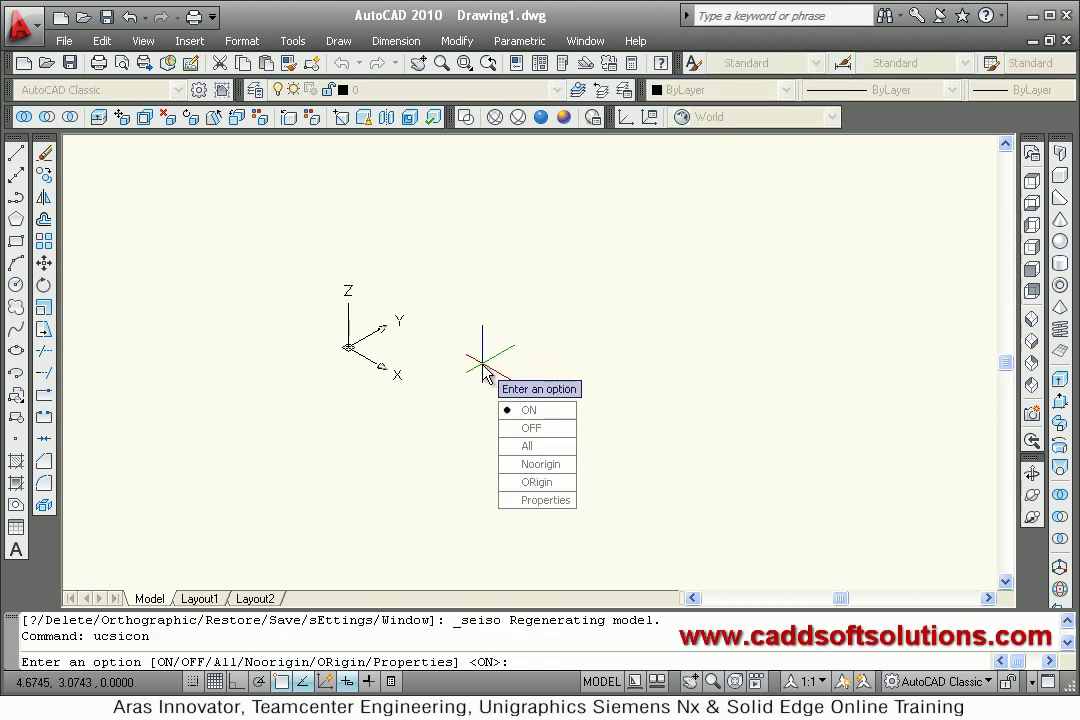
{"action": "type", "text": "n"}
{"action": "key", "text": "Return"}
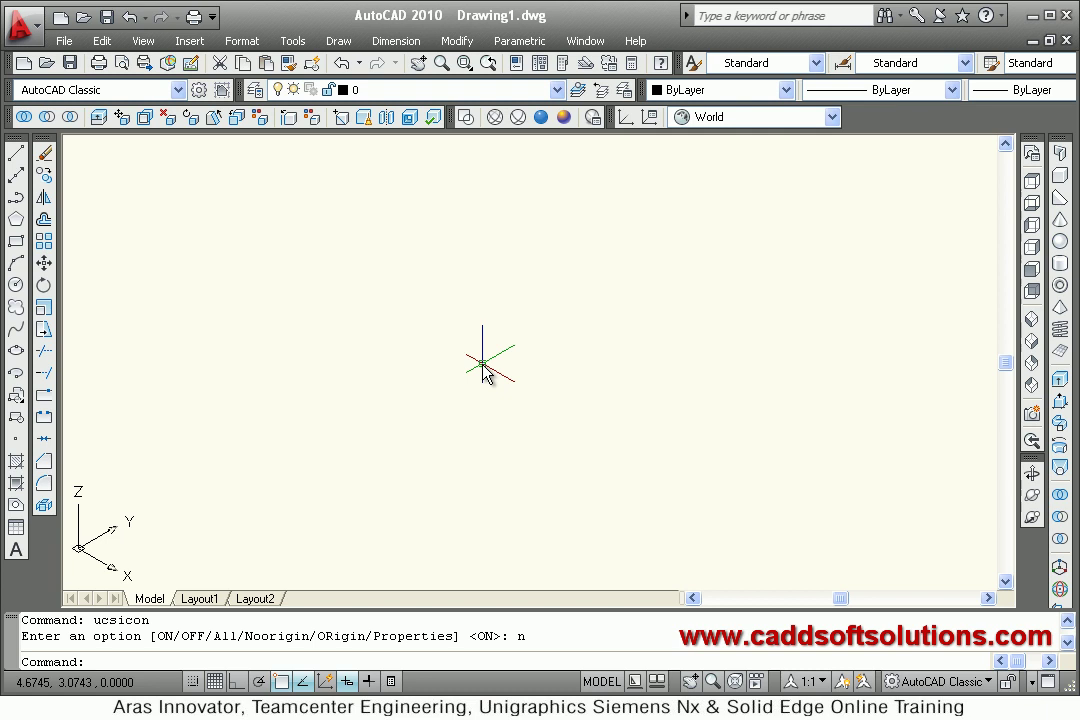
- Draw a rectangle by picking two opposite corners
{"action": "left_click", "coordinate": [15, 241]}
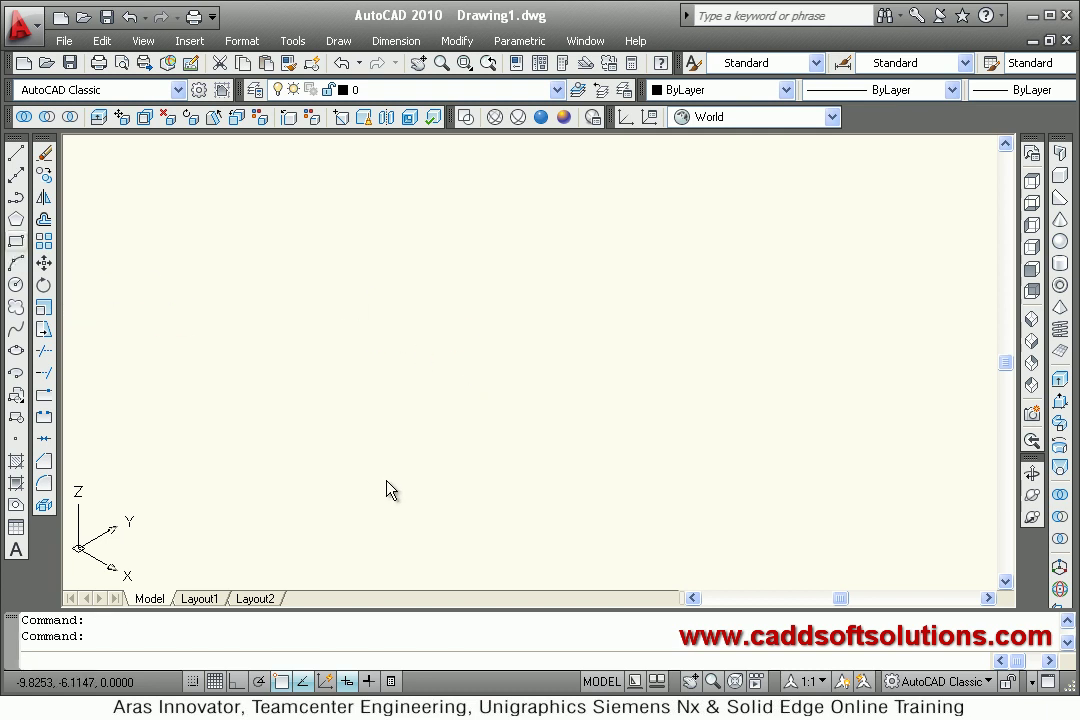
{"action": "left_click", "coordinate": [328, 418]}
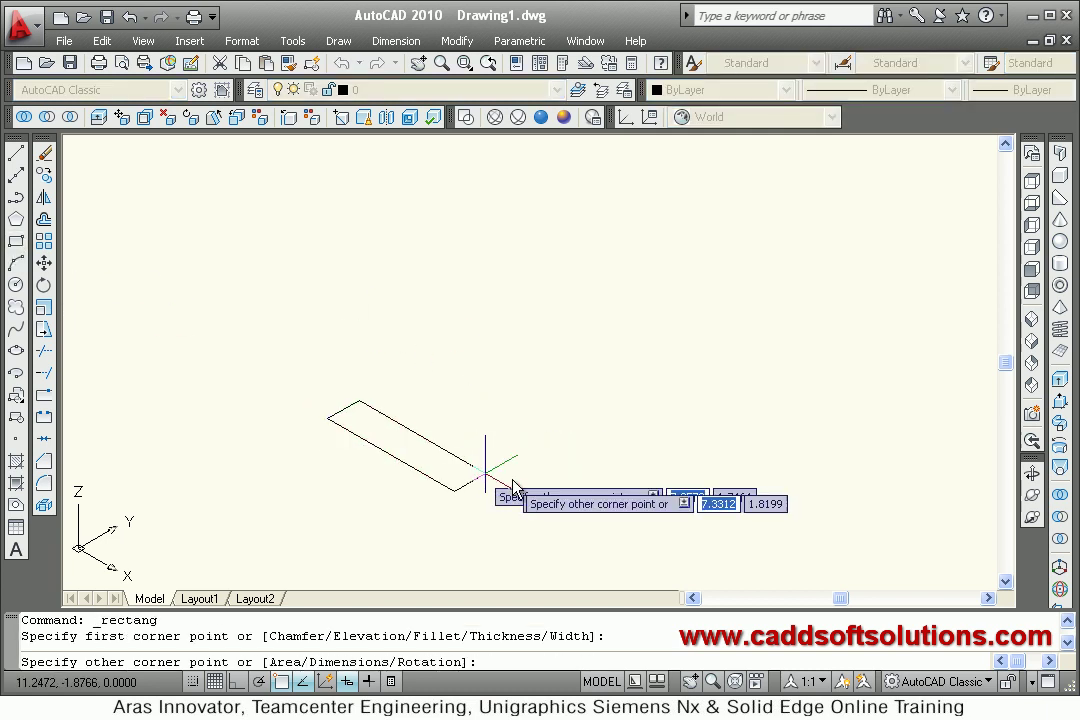
{"action": "left_click", "coordinate": [802, 338]}
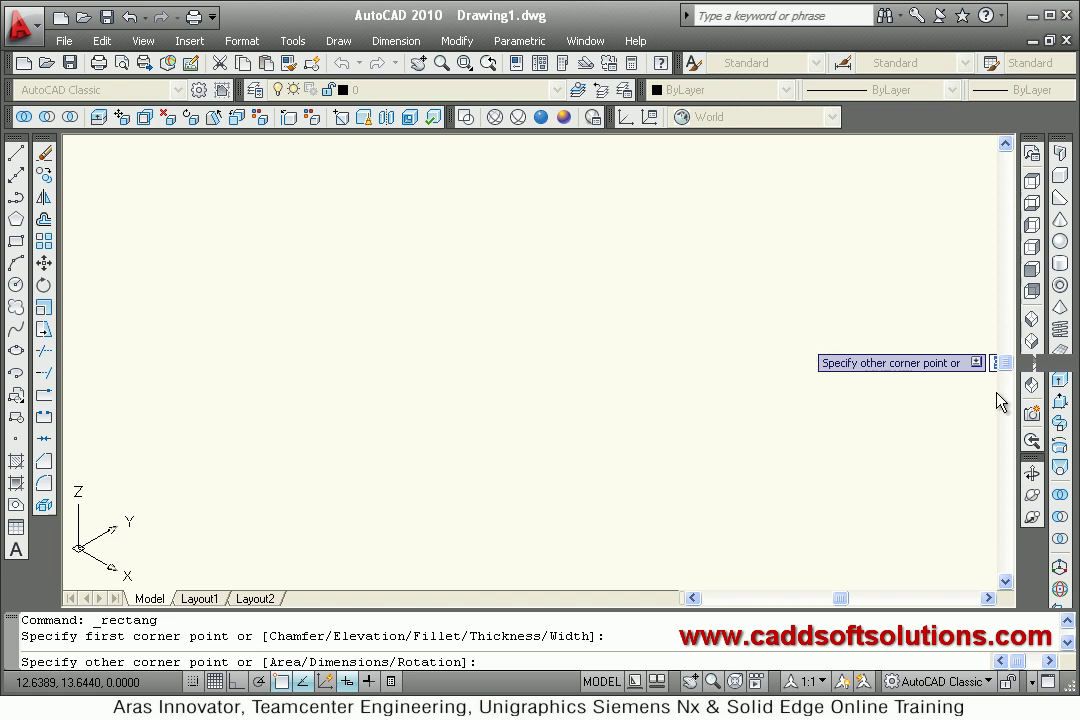
- Press-pull the rectangle to height 5 and show it in the Conceptual shaded style
{"action": "left_click", "coordinate": [1061, 402]}
{"action": "left_click", "coordinate": [597, 410]}
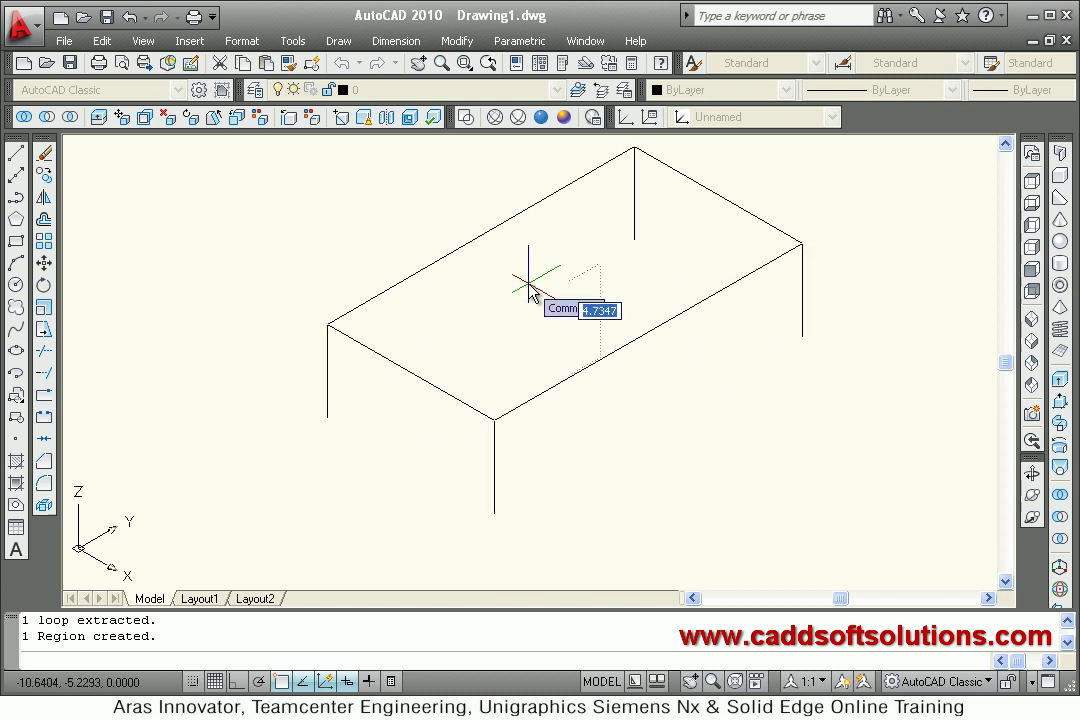
{"action": "type", "text": "5"}
{"action": "key", "text": "Return"}
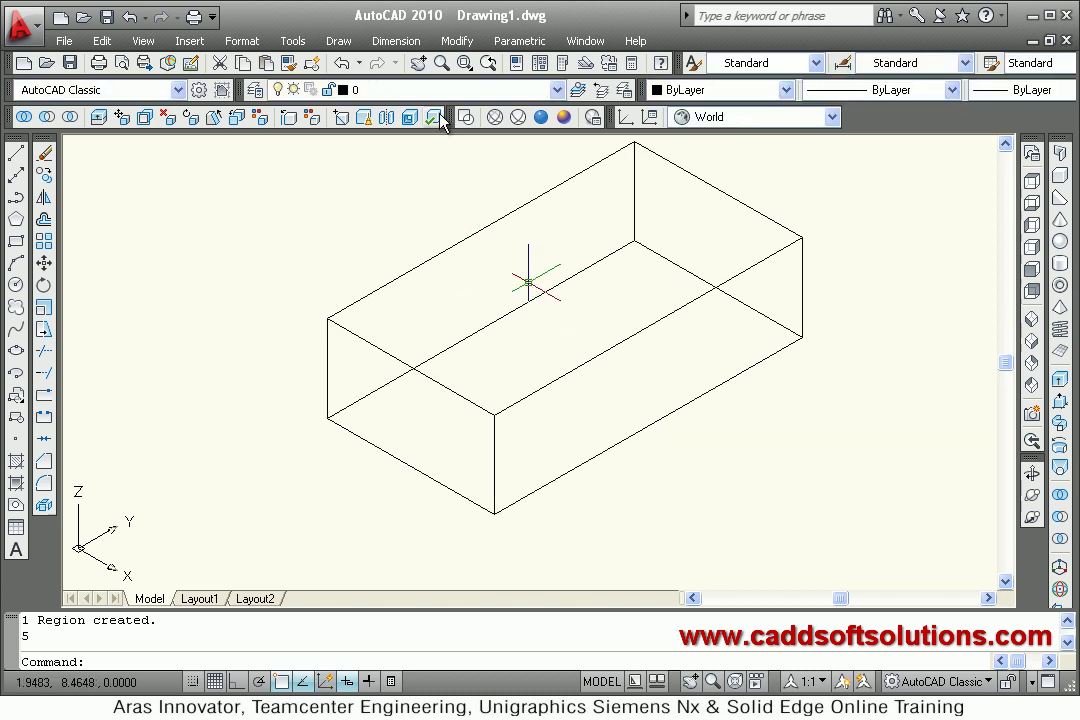
{"action": "left_click", "coordinate": [565, 120]}
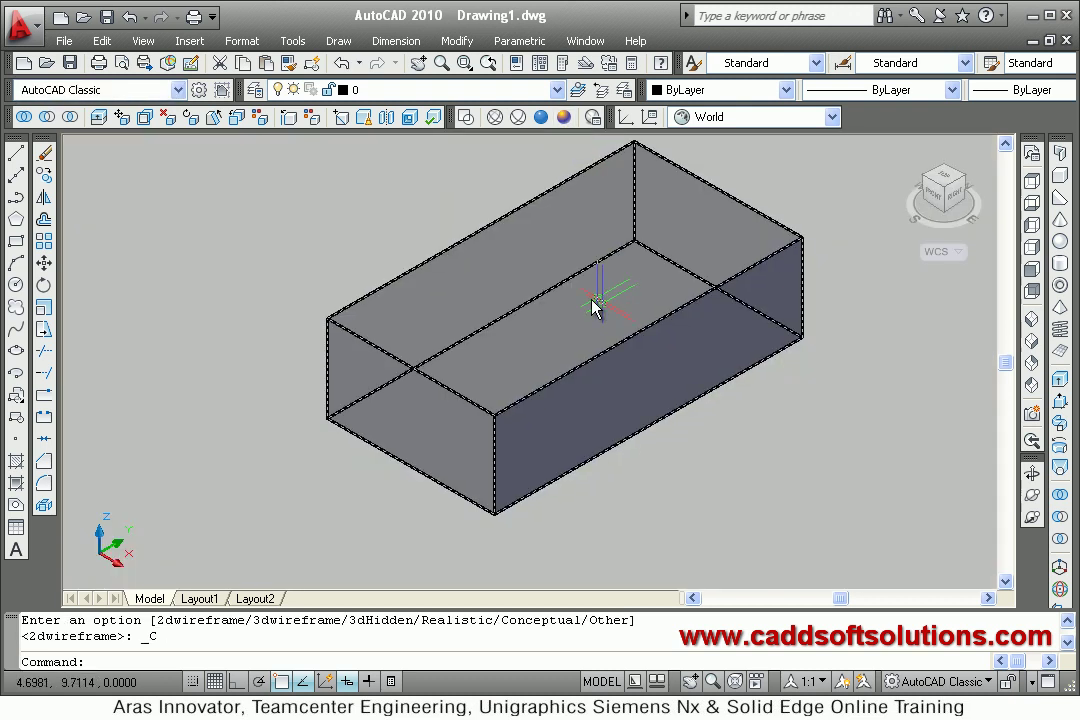
{"action": "middle_click_drag", "start_coordinate": [591, 305], "coordinate": [545, 304]}
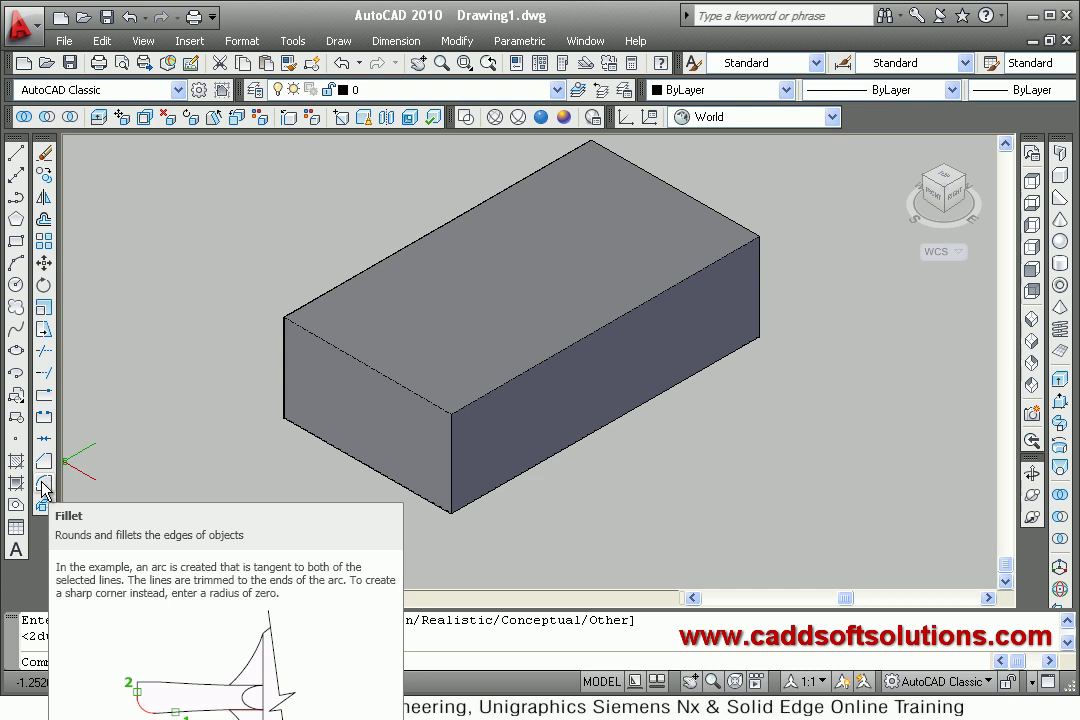
- Fillet the front vertical edge at radius 2, plus three front top and bottom edges
{"action": "left_click", "coordinate": [43, 485]}
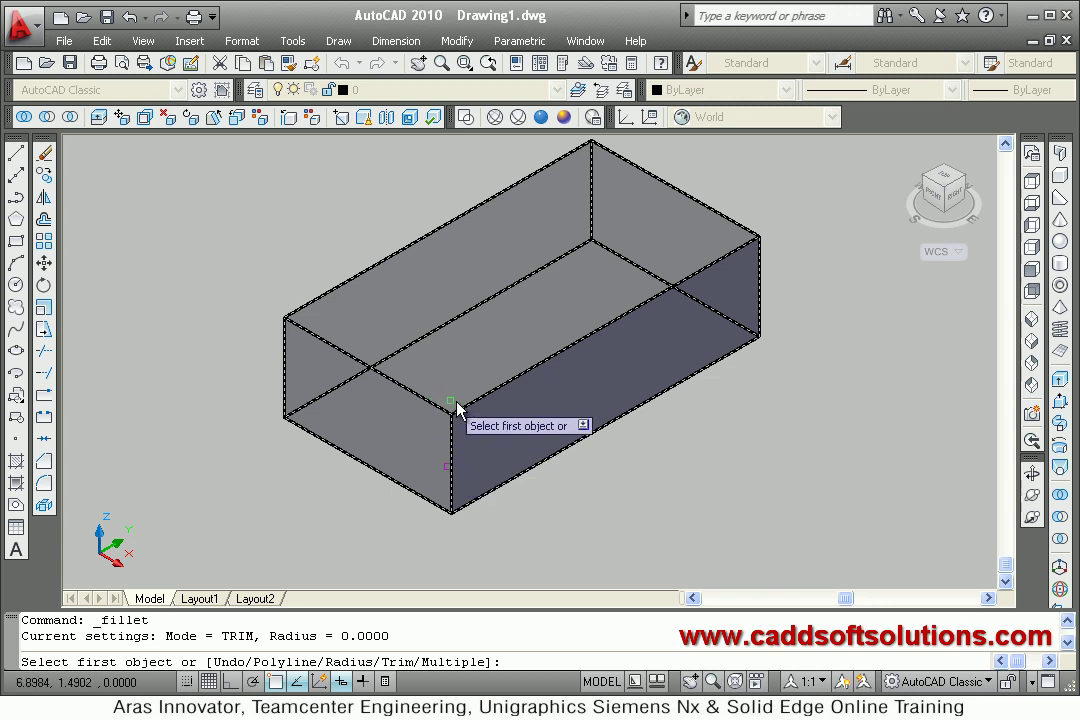
{"action": "left_click", "coordinate": [452, 474]}
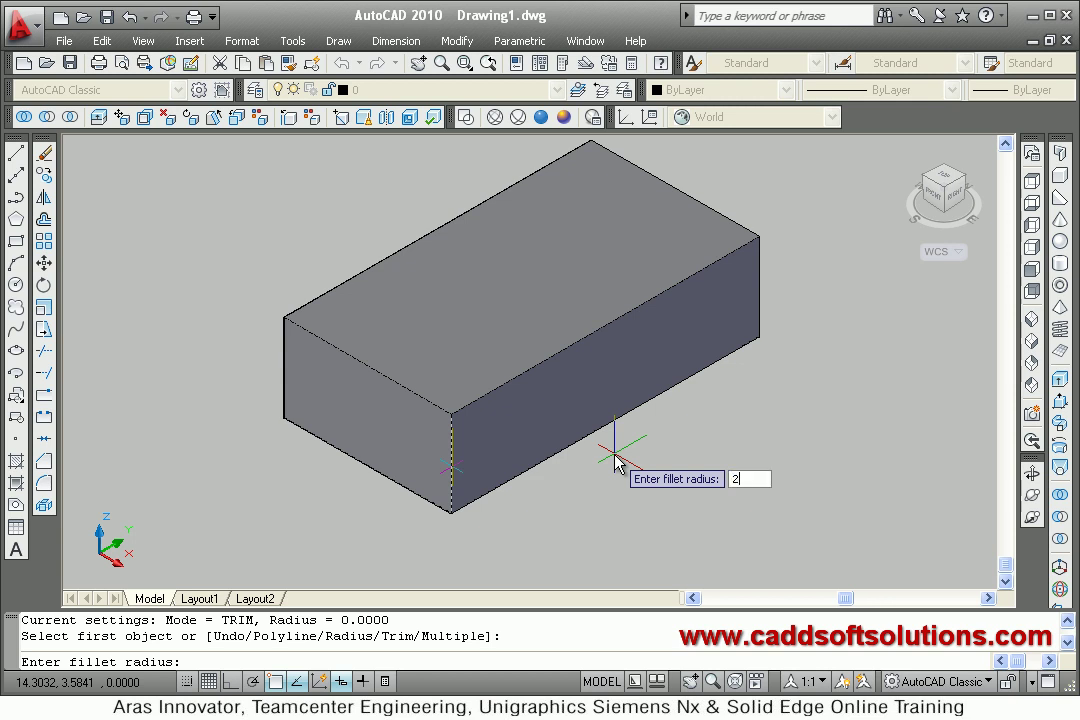
{"action": "key", "text": "Return"}
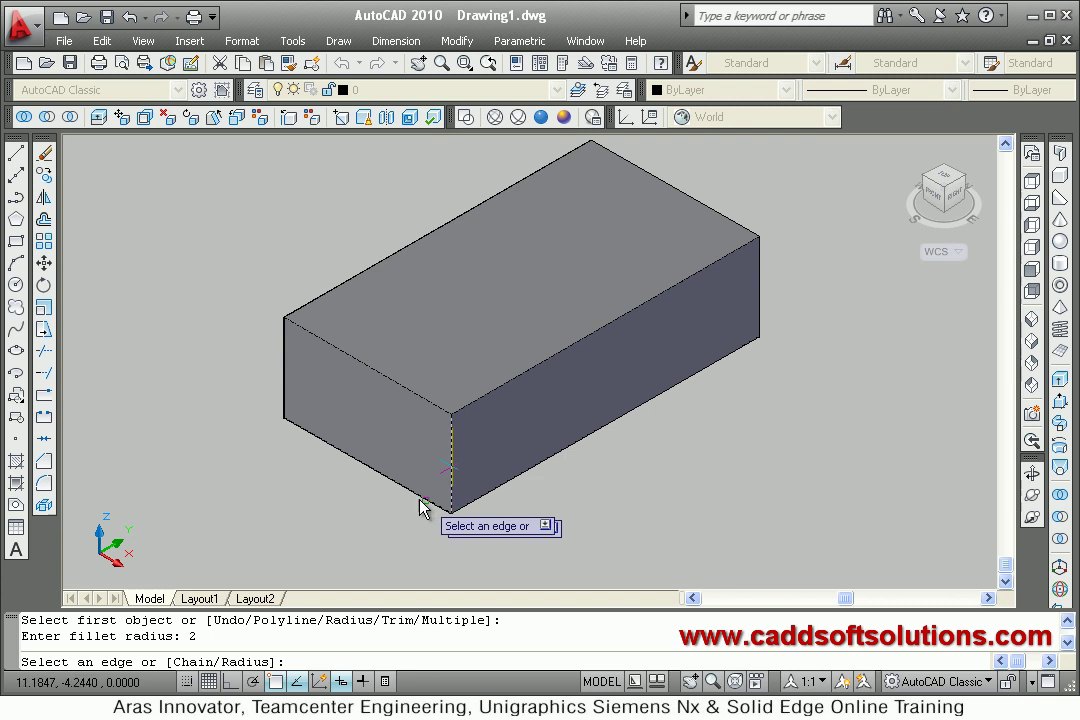
{"action": "left_click", "coordinate": [399, 391]}
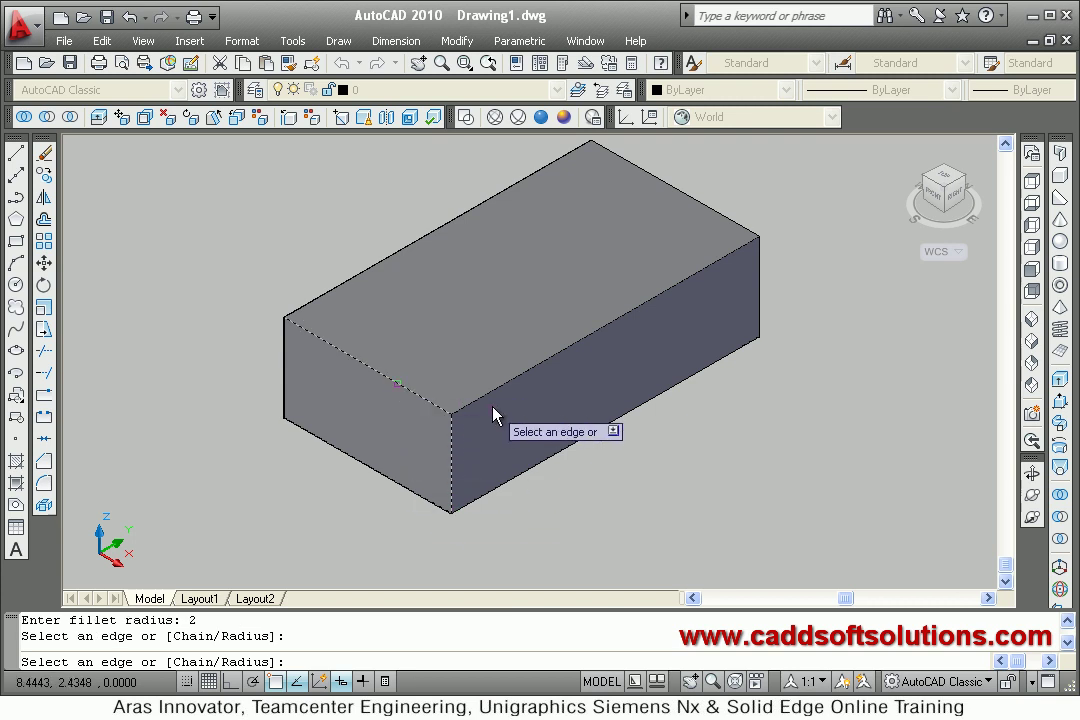
{"action": "left_click", "coordinate": [484, 396]}
{"action": "left_click", "coordinate": [391, 484]}
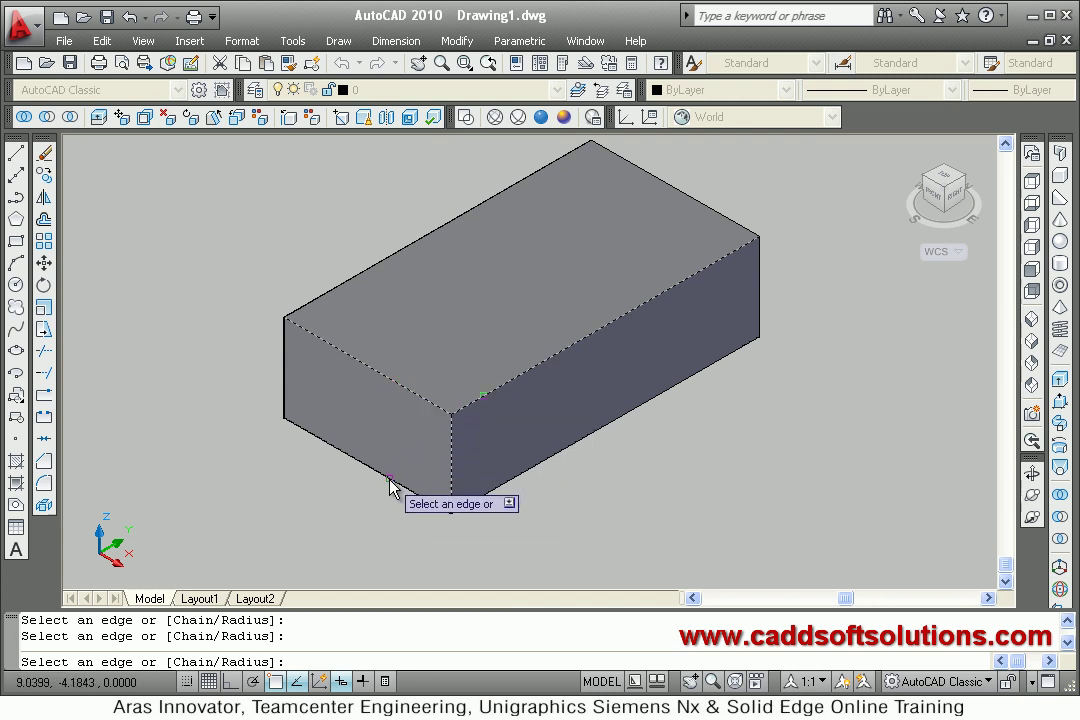
- Add the right vertical, top back and front-left edges to complete the eight-edge fillet
{"action": "left_click", "coordinate": [487, 499]}
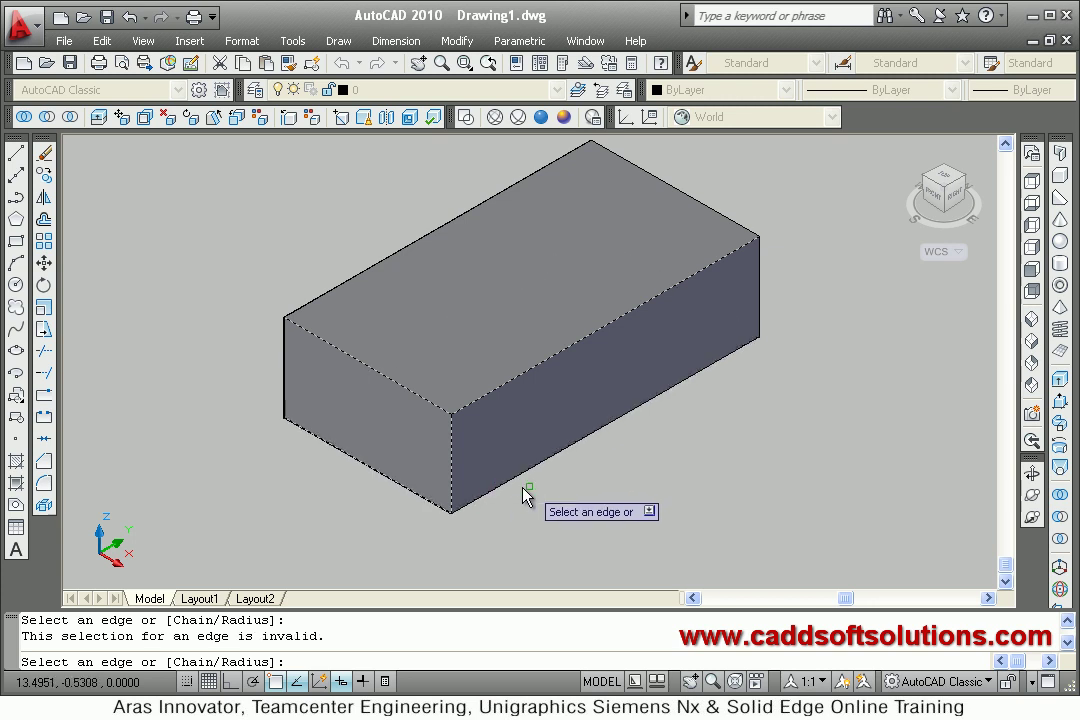
{"action": "left_click", "coordinate": [758, 293]}
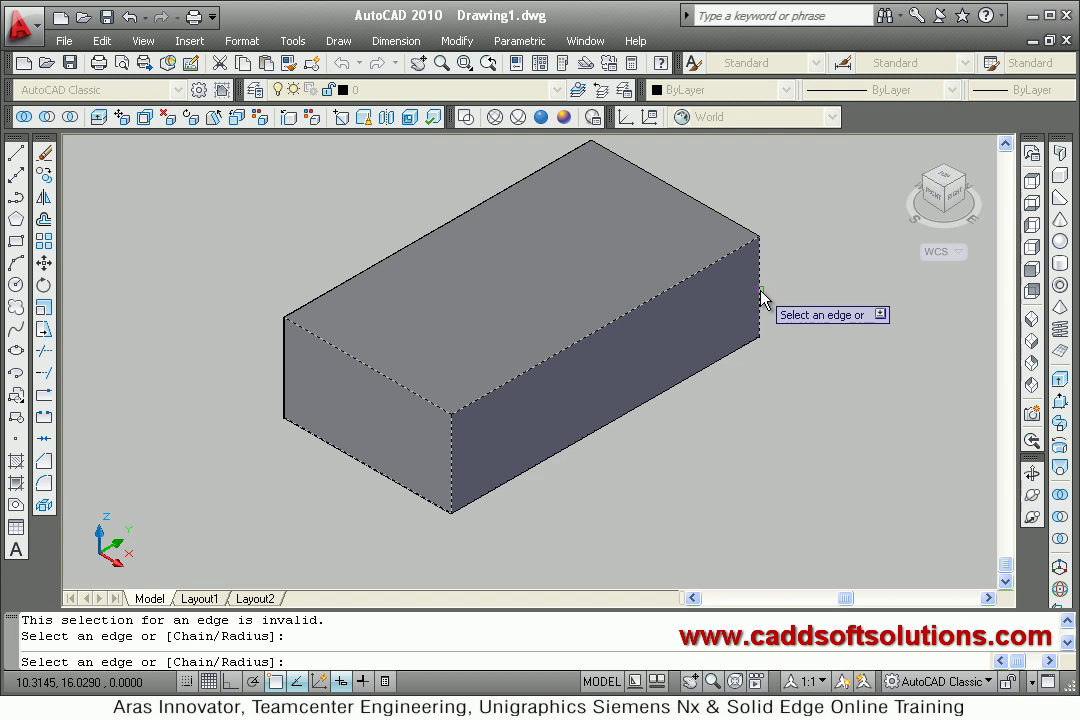
{"action": "left_click", "coordinate": [727, 219]}
{"action": "left_click", "coordinate": [434, 234]}
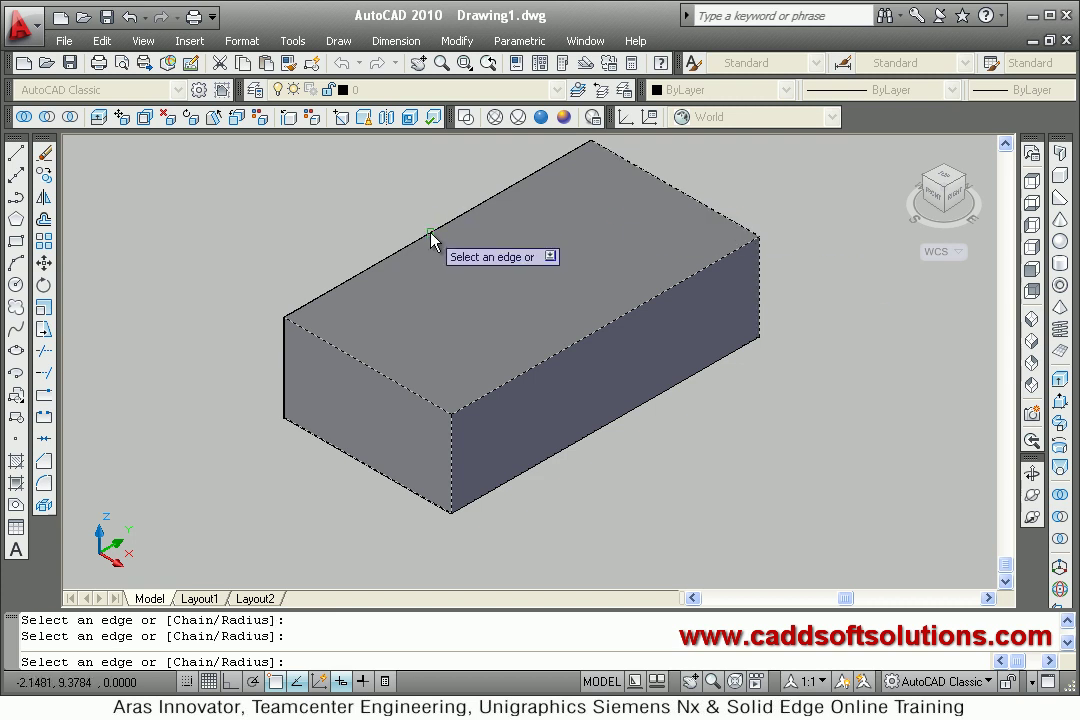
{"action": "left_click", "coordinate": [285, 356]}
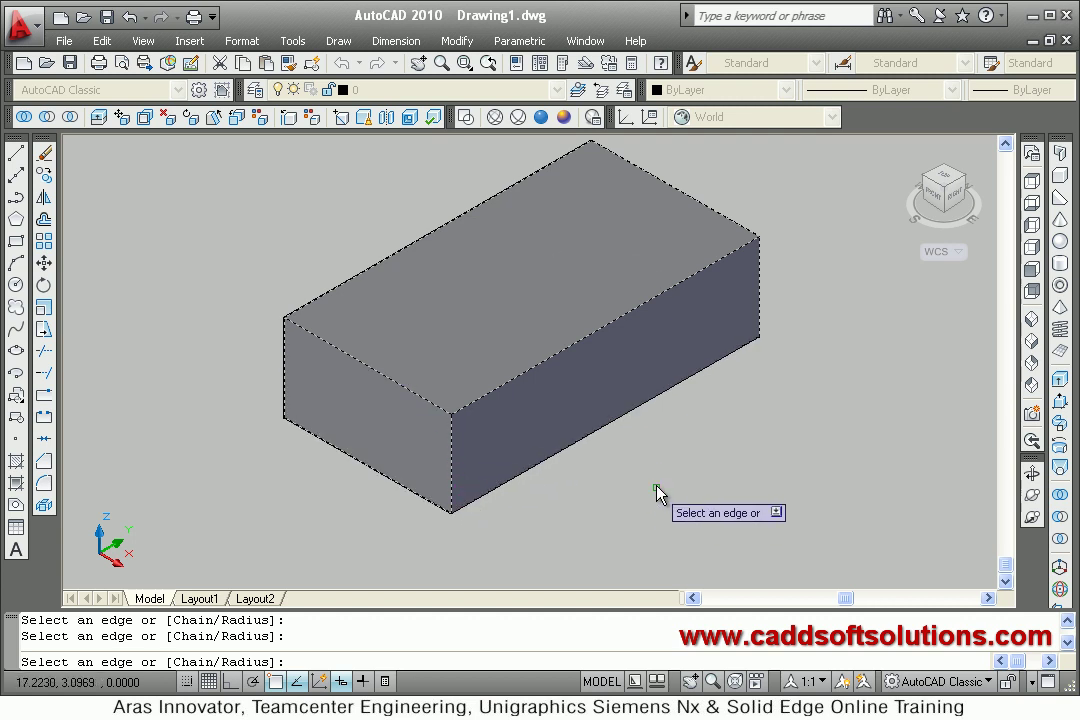
{"action": "key", "text": "Return"}
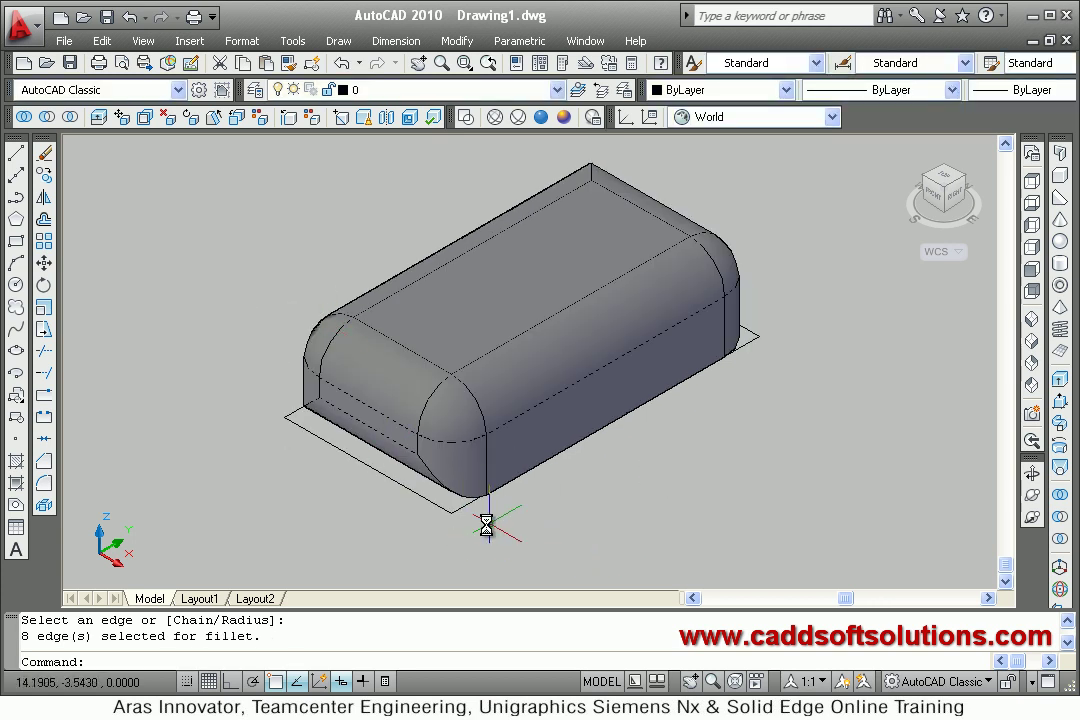
{"action": "left_click", "coordinate": [45, 156]}
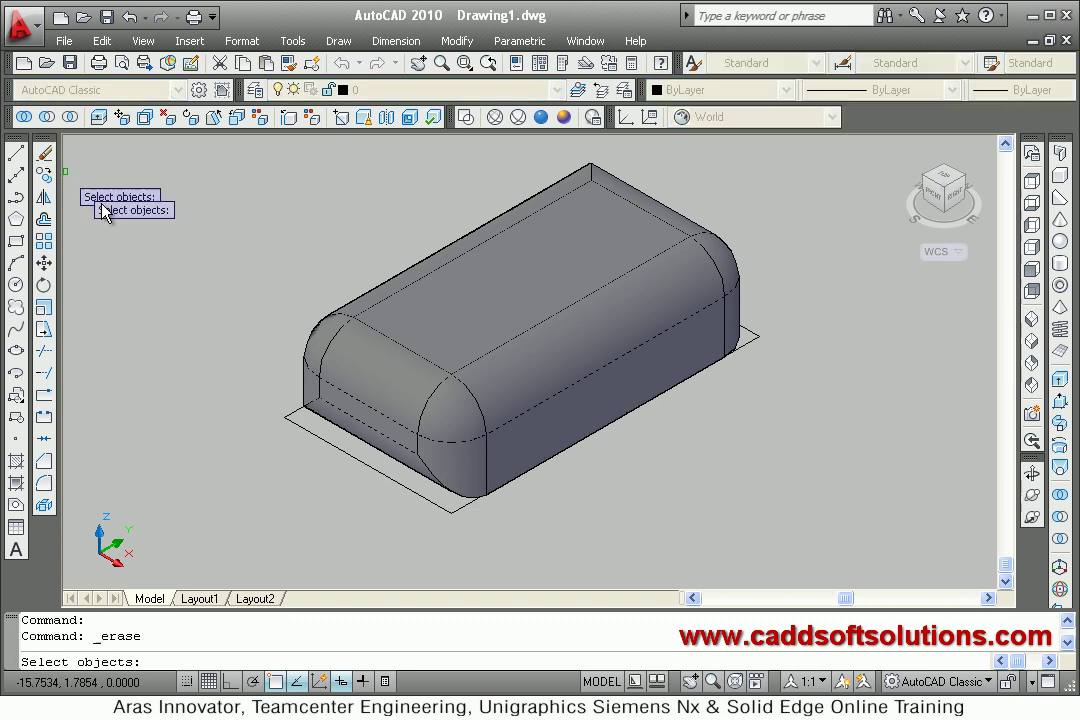
- Erase the leftover base rectangle beneath the box
{"action": "left_click", "coordinate": [463, 516]}
{"action": "key", "text": "Return"}
{"action": "left_click", "coordinate": [530, 410]}
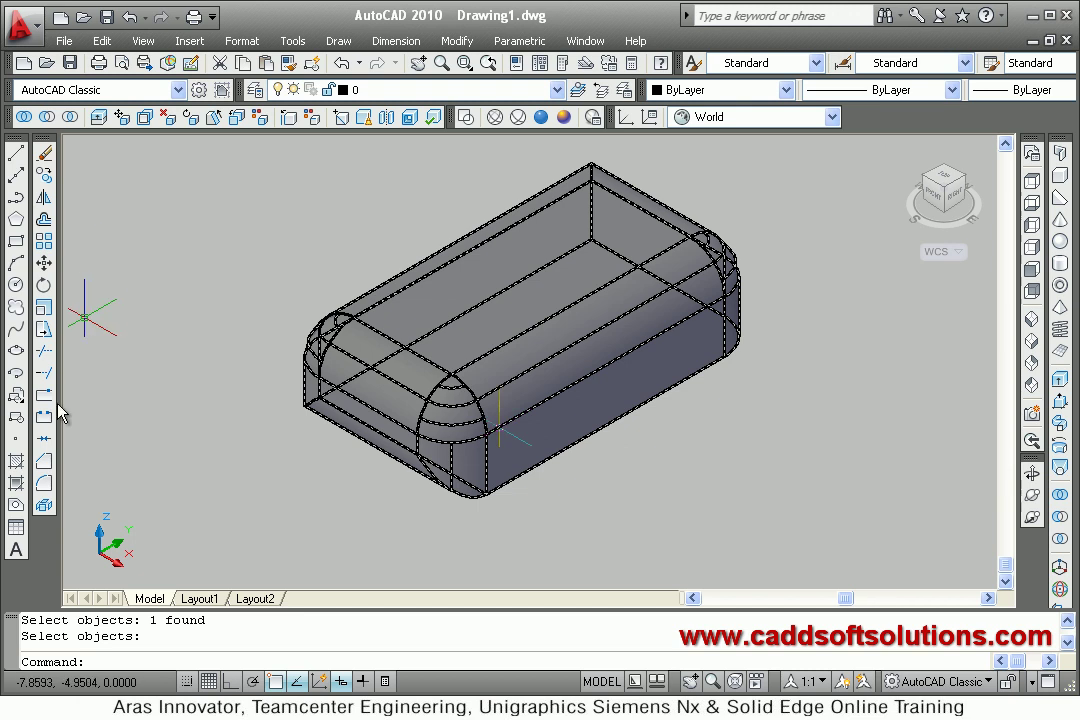
{"action": "key", "text": "Escape"}
- Fillet one more box edge at radius 2, then undo the view orbit
{"action": "left_click", "coordinate": [44, 483]}
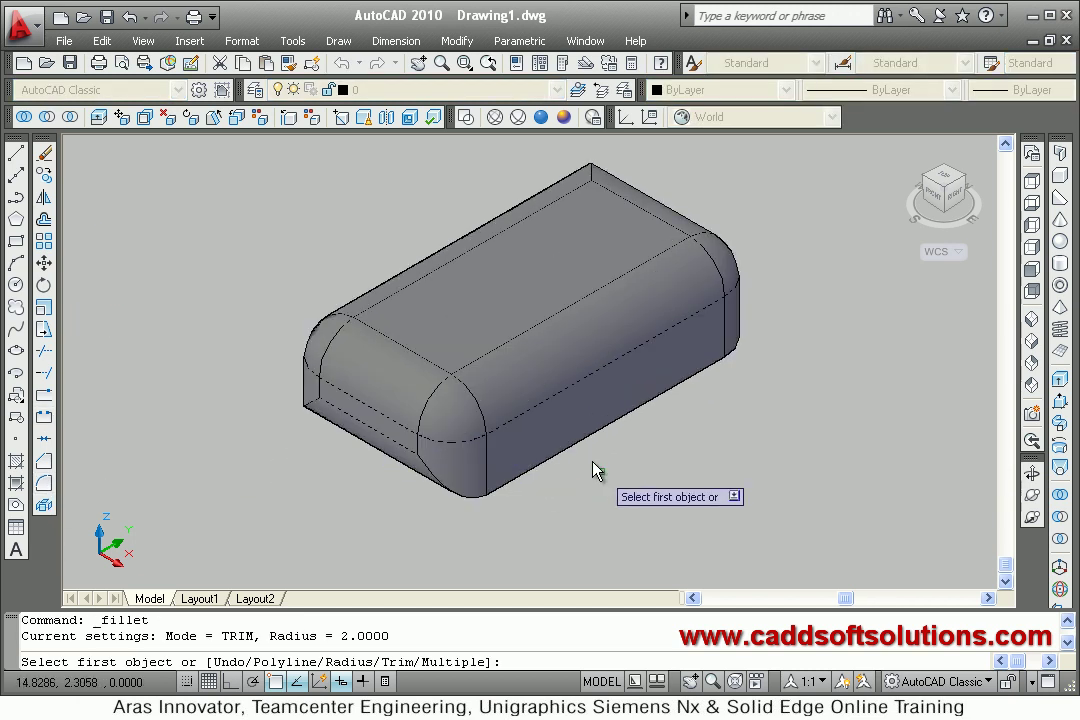
{"action": "left_click", "coordinate": [588, 452]}
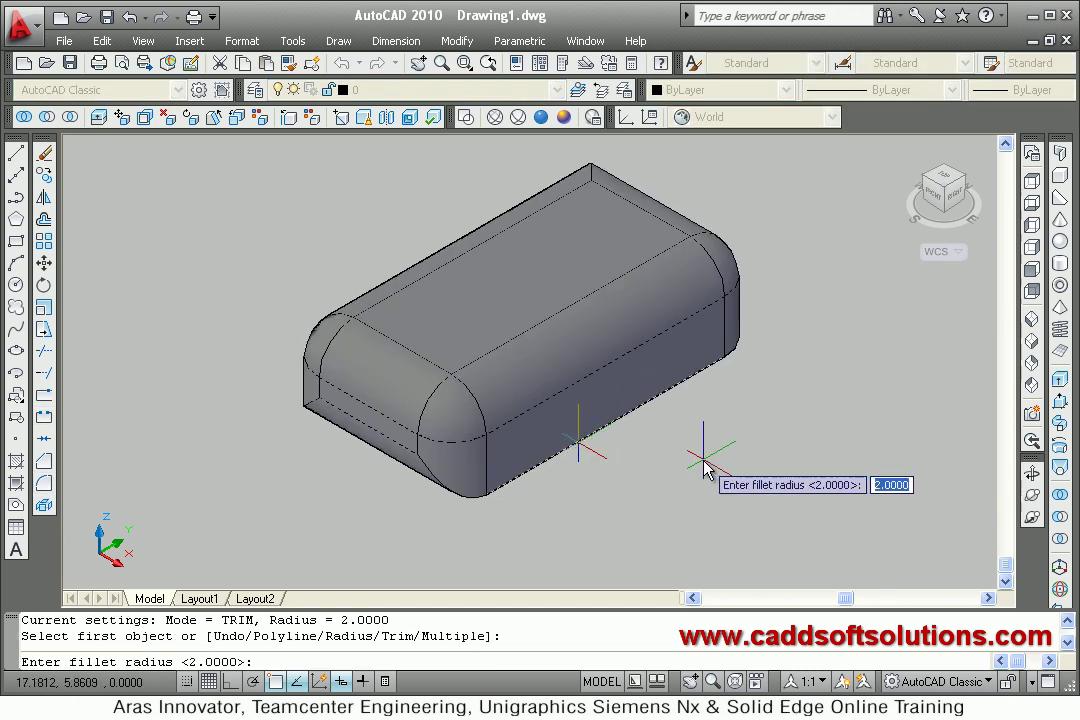
{"action": "key", "text": "Return"}
{"action": "key", "text": "Return"}
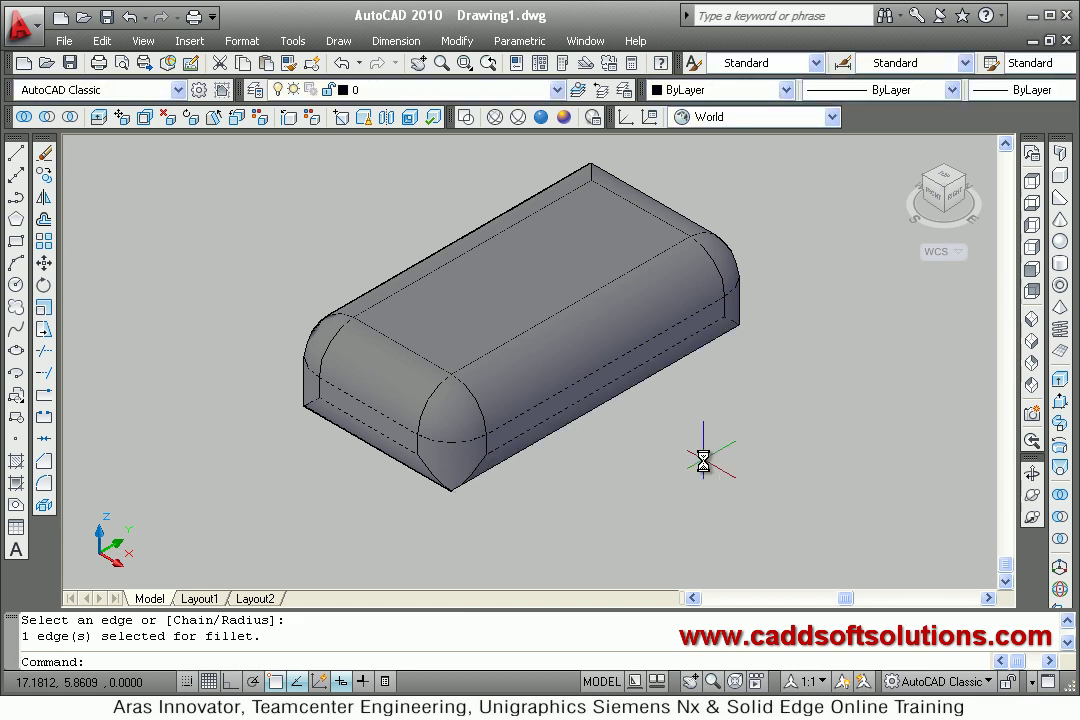
{"action": "mouse_move", "coordinate": [598, 427]}
{"action": "middle_mouse_down", "text": "shift"}
{"action": "mouse_move", "coordinate": [580, 308]}
{"action": "mouse_move", "coordinate": [436, 429]}
{"action": "mouse_move", "coordinate": [623, 394]}
{"action": "mouse_move", "coordinate": [661, 417]}
{"action": "mouse_move", "coordinate": [583, 419]}
{"action": "mouse_move", "coordinate": [600, 425]}
{"action": "middle_mouse_up", "text": "shift"}
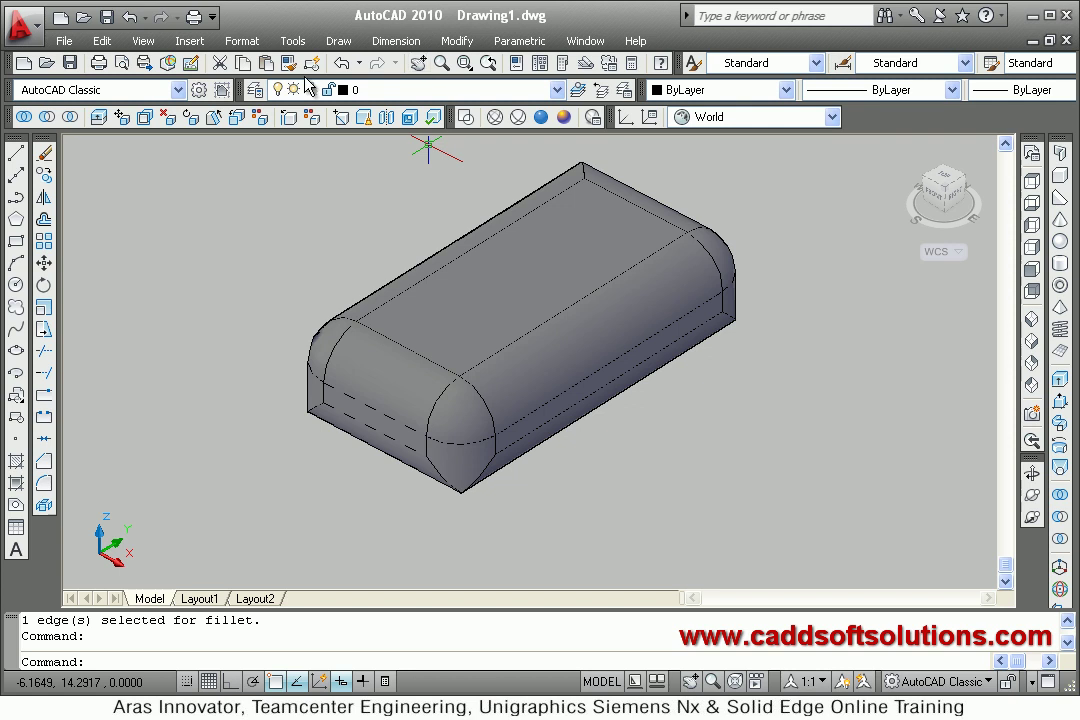
{"action": "left_click", "coordinate": [342, 63]}
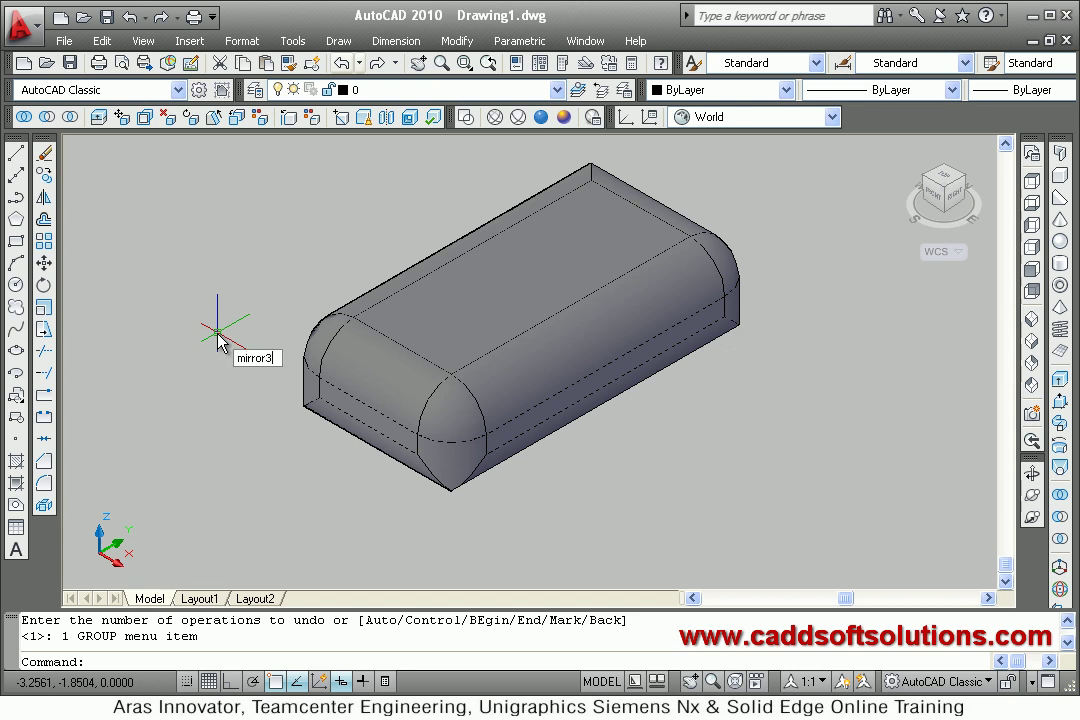
- Mirror the rounded box with MIRROR3D through a 3-point plane on its end, keeping the original
{"action": "key", "text": "Return"}
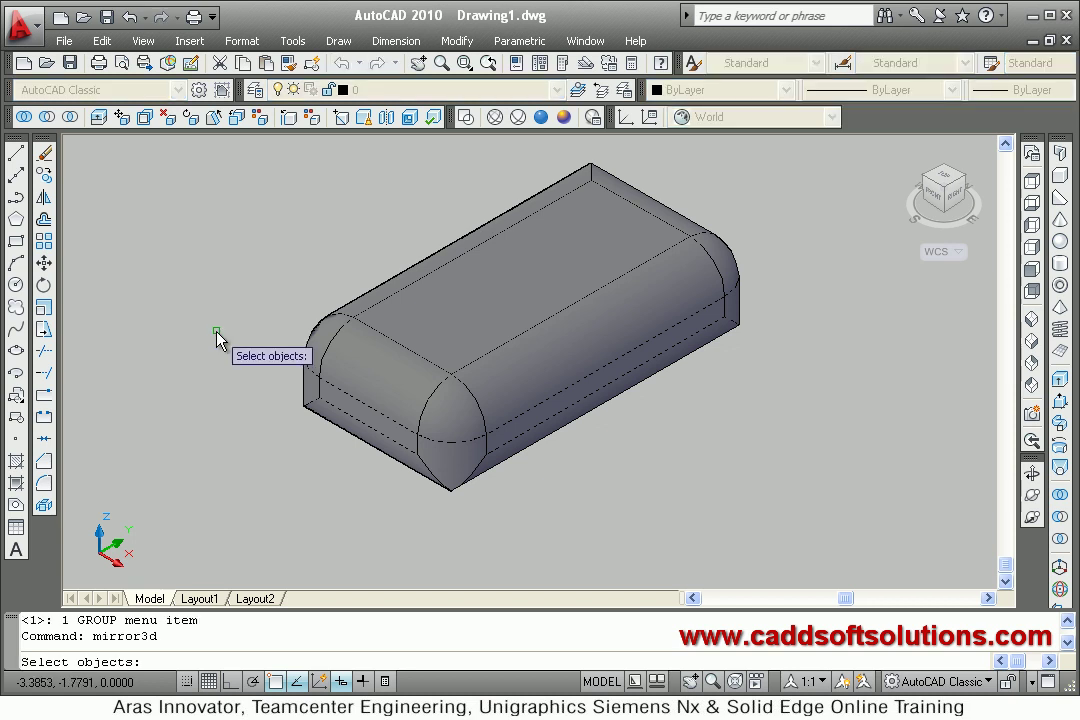
{"action": "left_click", "coordinate": [403, 373]}
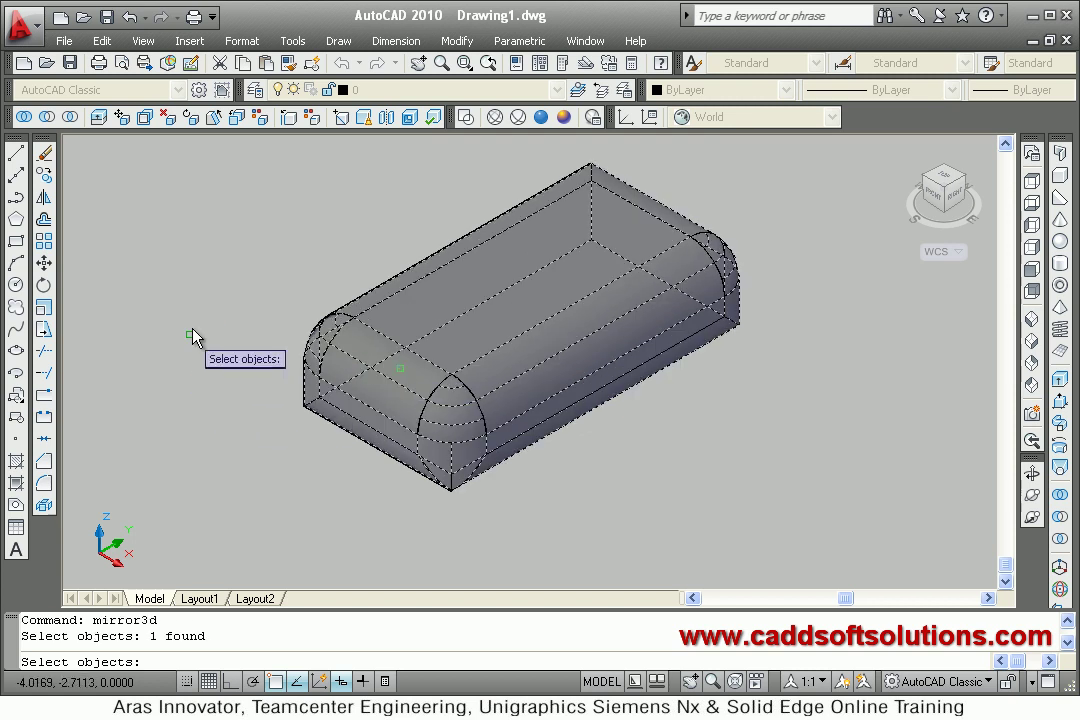
{"action": "key", "text": "Return"}
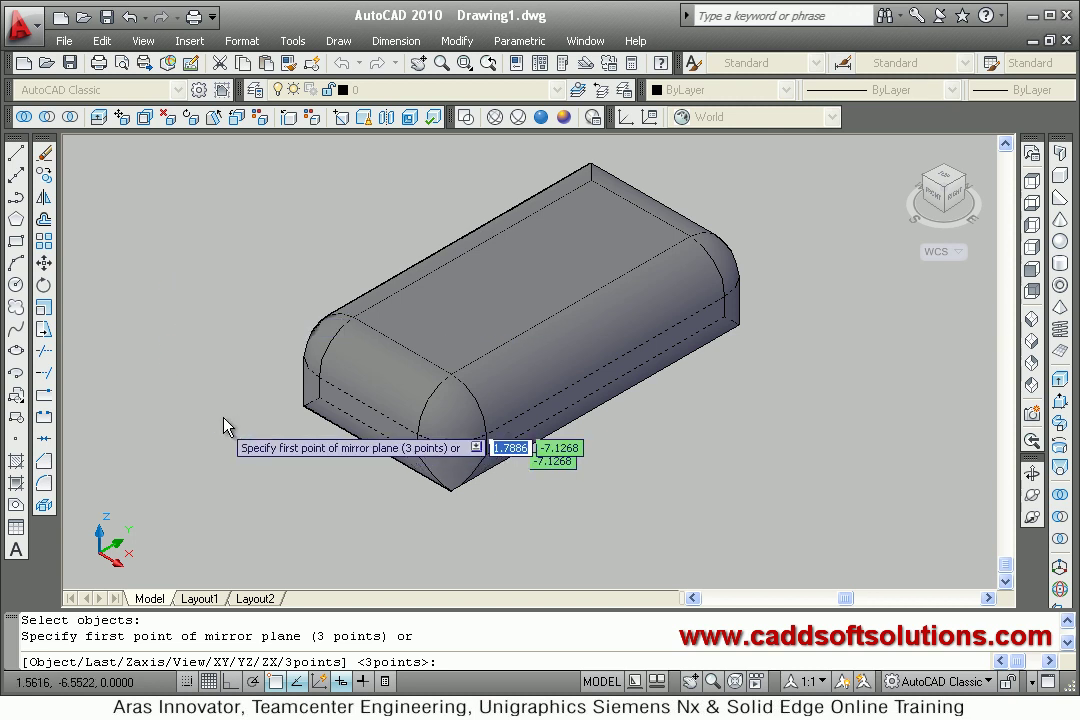
{"action": "right_click", "coordinate": [192, 268]}
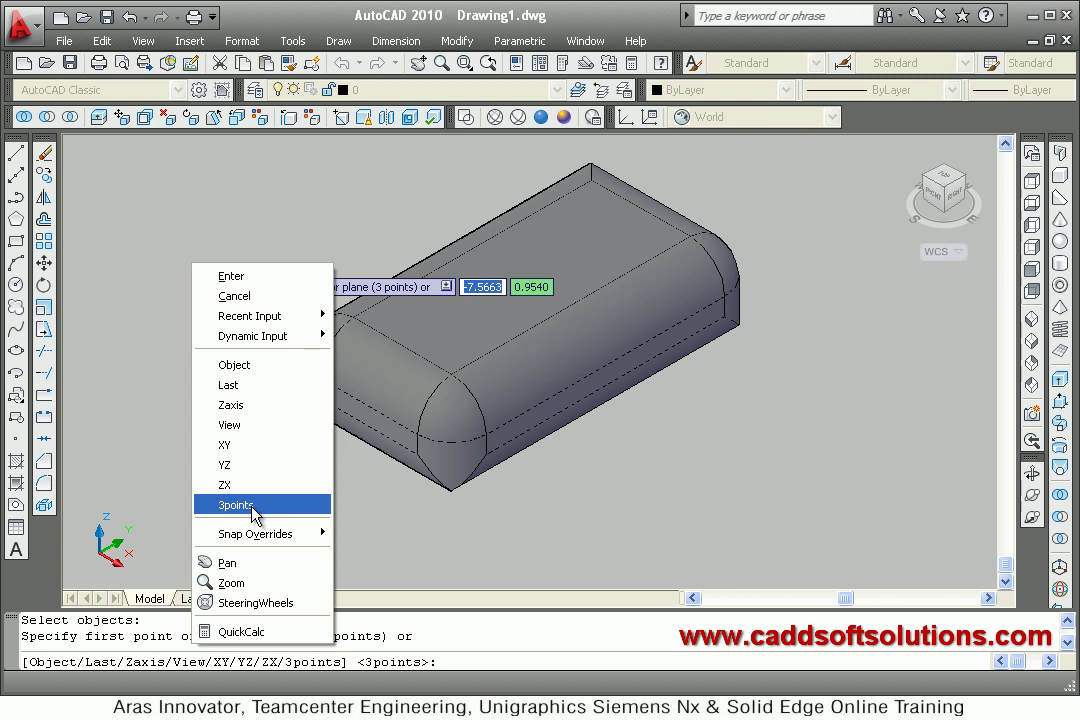
{"action": "left_click", "coordinate": [253, 513]}
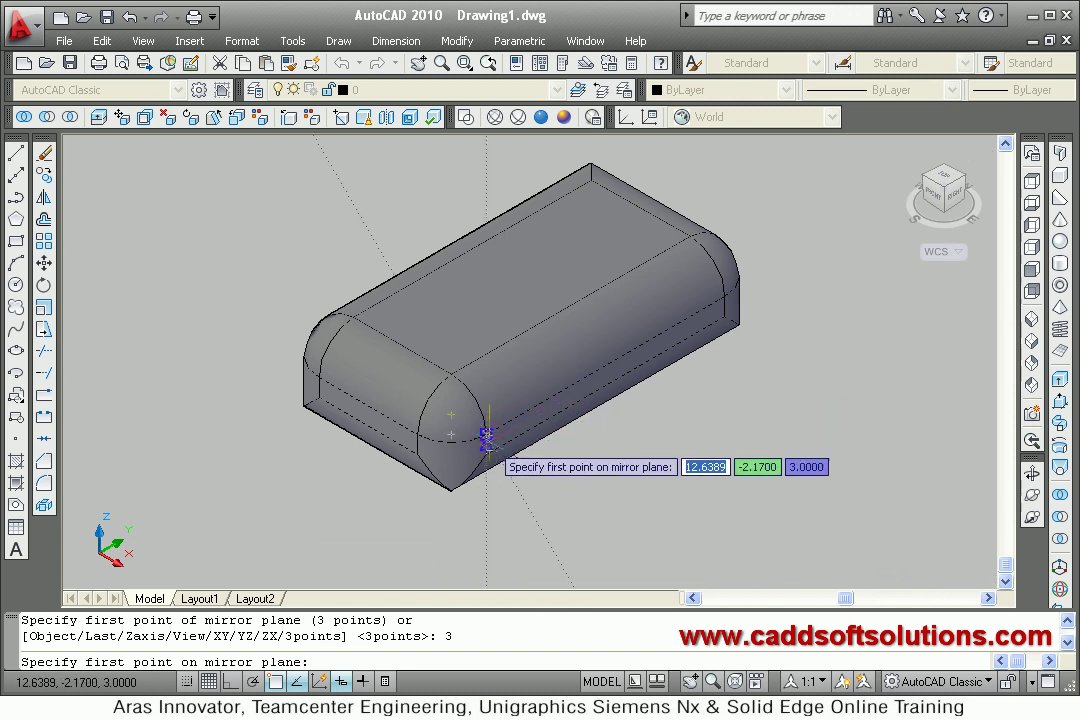
{"action": "left_click", "coordinate": [485, 453]}
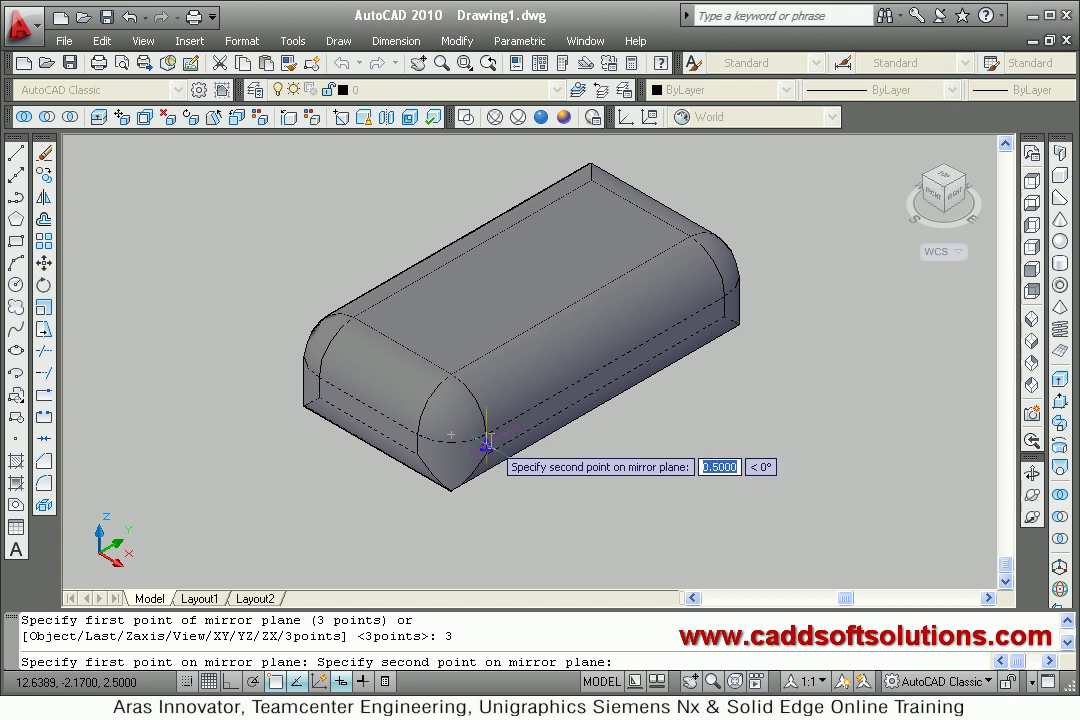
{"action": "left_click", "coordinate": [485, 435]}
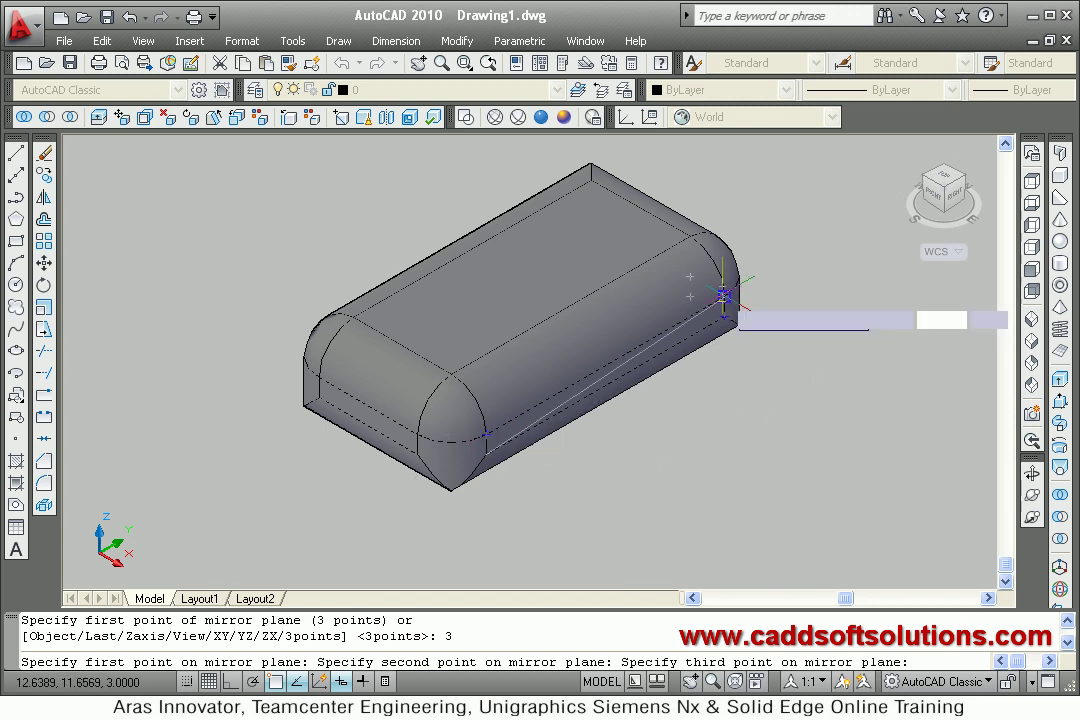
{"action": "left_click", "coordinate": [724, 297]}
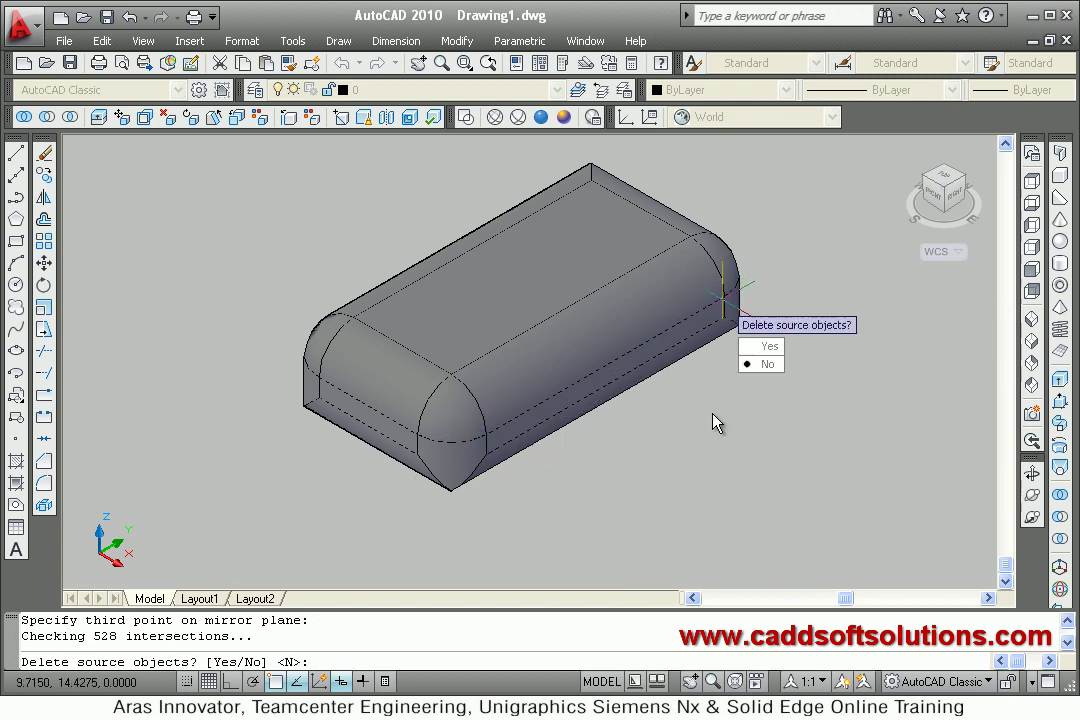
{"action": "left_click", "coordinate": [768, 364]}
- Frame both rounded boxes in the view and start MIRROR3D again
{"action": "scroll", "coordinate": [585, 390], "scroll_direction": "down", "scroll_amount": 3}
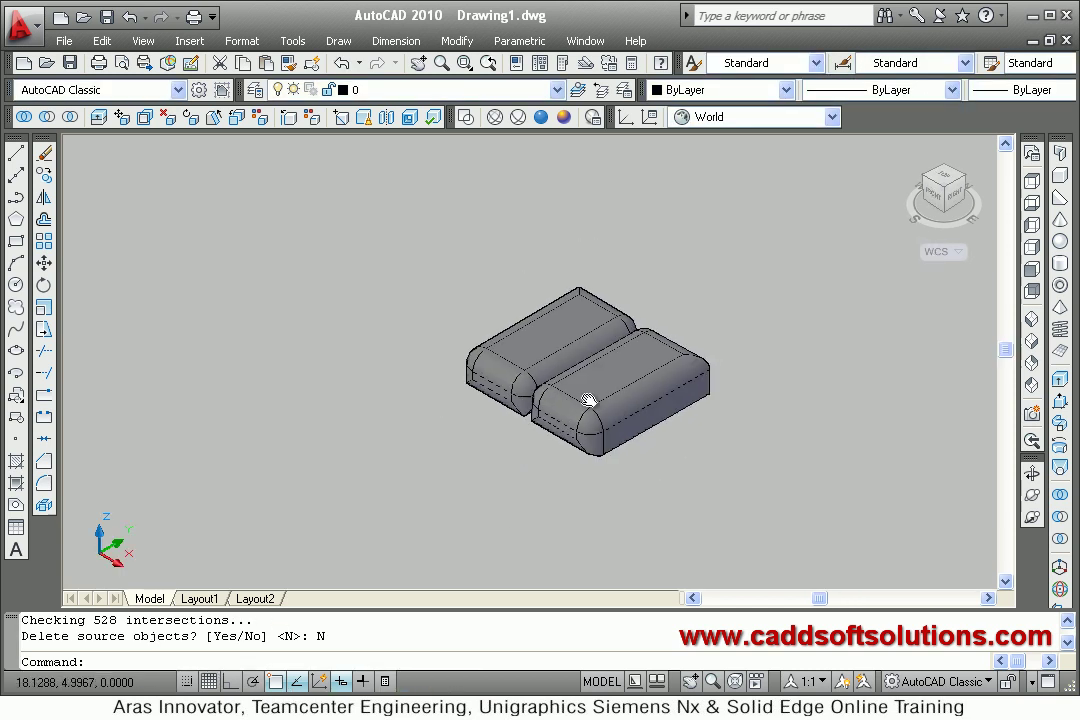
{"action": "scroll", "coordinate": [480, 375], "scroll_direction": "up", "scroll_amount": 3}
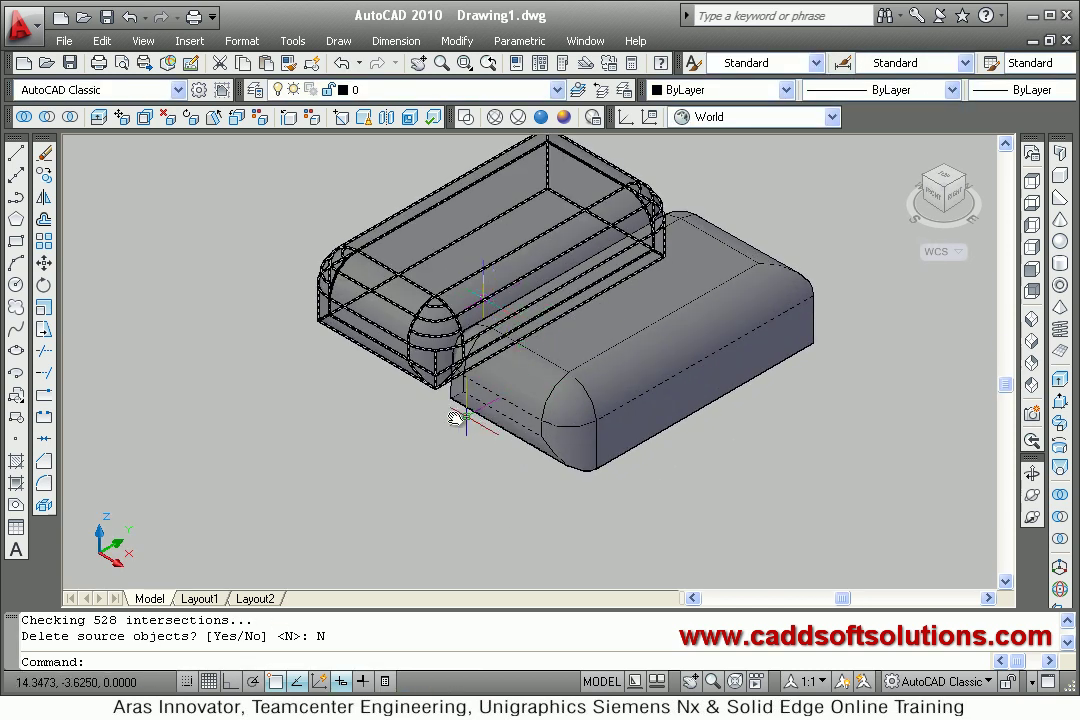
{"action": "scroll", "coordinate": [313, 410], "scroll_direction": "down", "scroll_amount": 1}
{"action": "scroll", "coordinate": [320, 390], "scroll_direction": "up", "scroll_amount": 4}
{"action": "scroll", "coordinate": [512, 286], "scroll_direction": "down", "scroll_amount": 2}
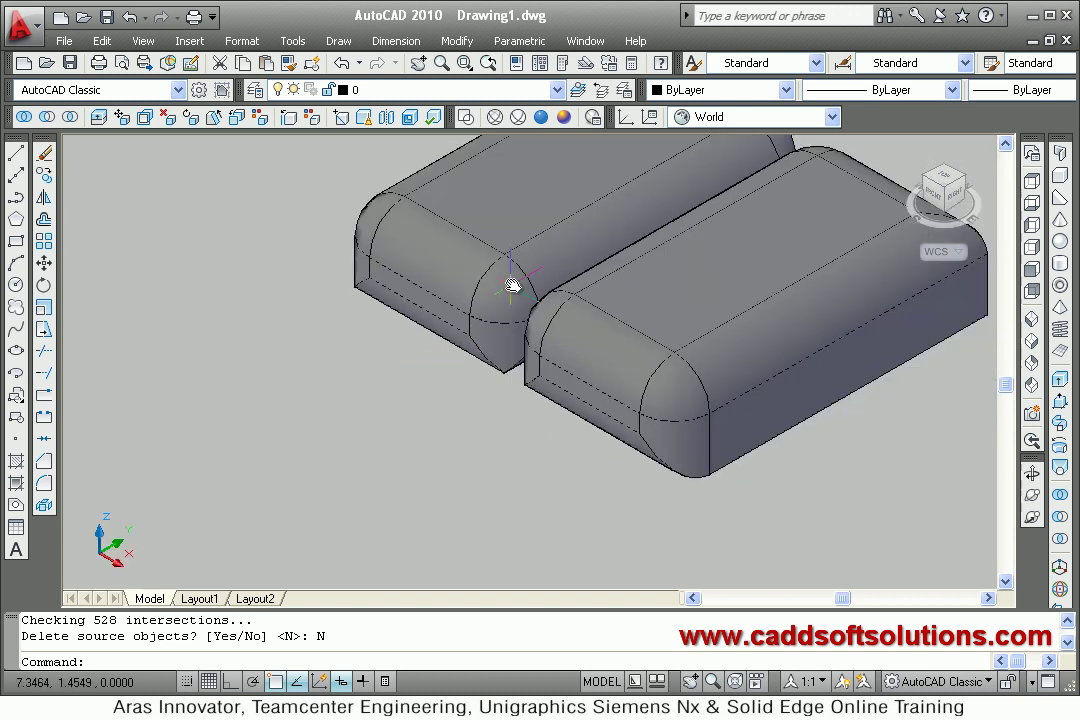
{"action": "middle_click_drag", "start_coordinate": [512, 286], "coordinate": [294, 398]}
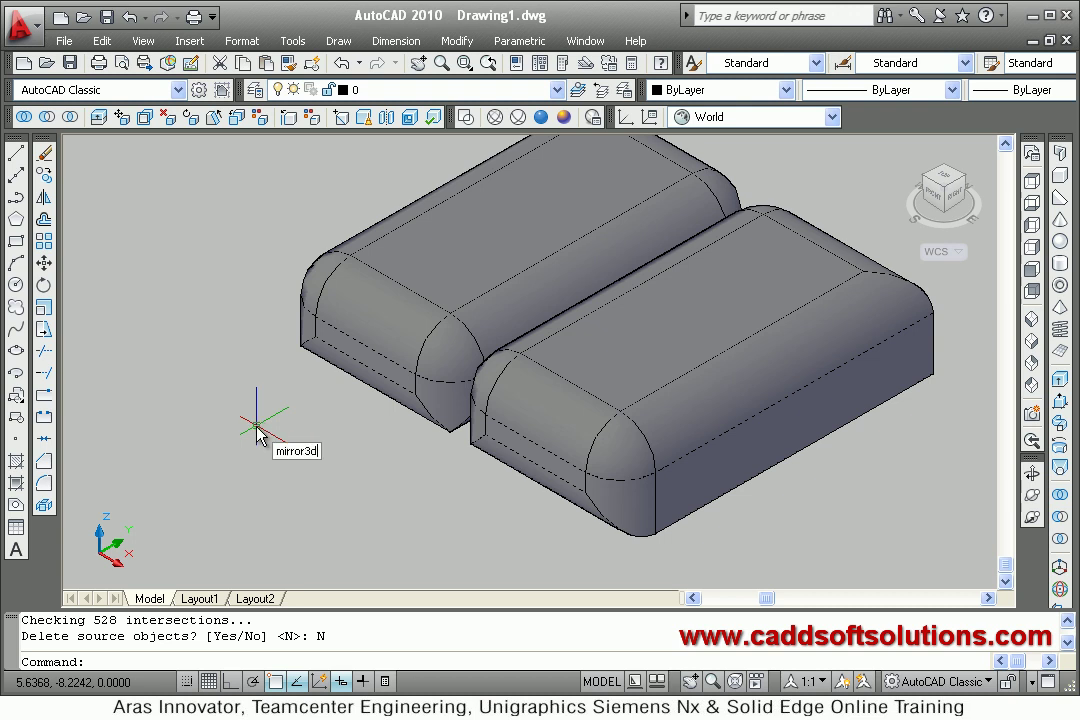
{"action": "key", "text": "Return"}
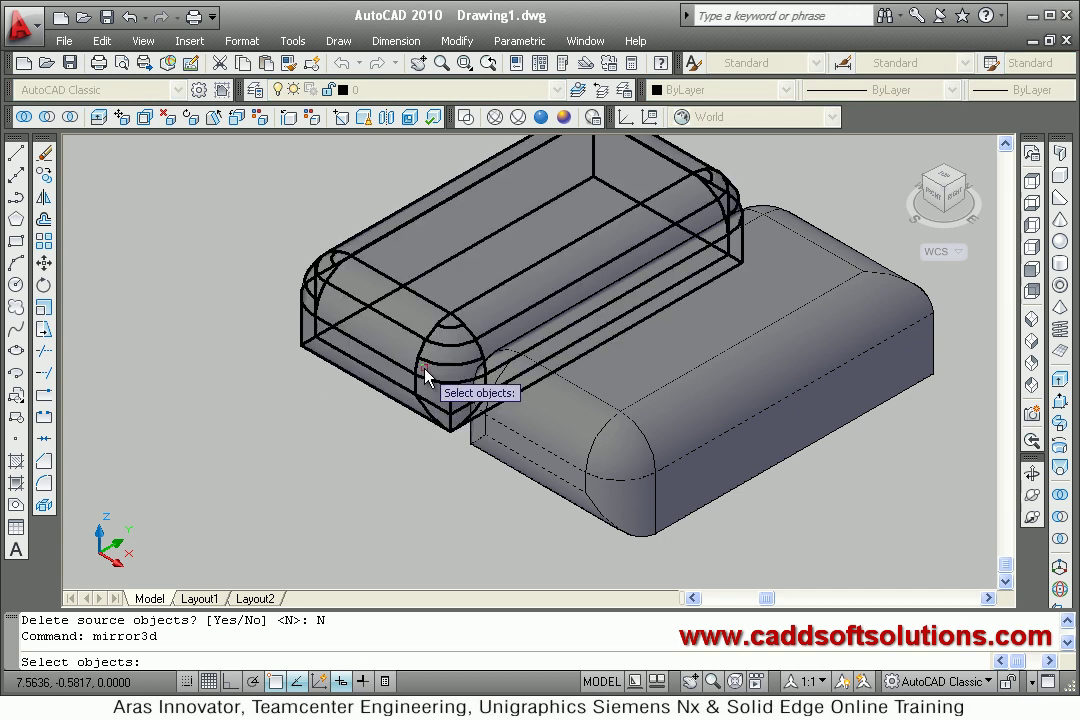
- Mirror both solids across a 3-point plane at their end corner, keeping the originals
{"action": "left_click", "coordinate": [473, 466]}
{"action": "left_click", "coordinate": [357, 315]}
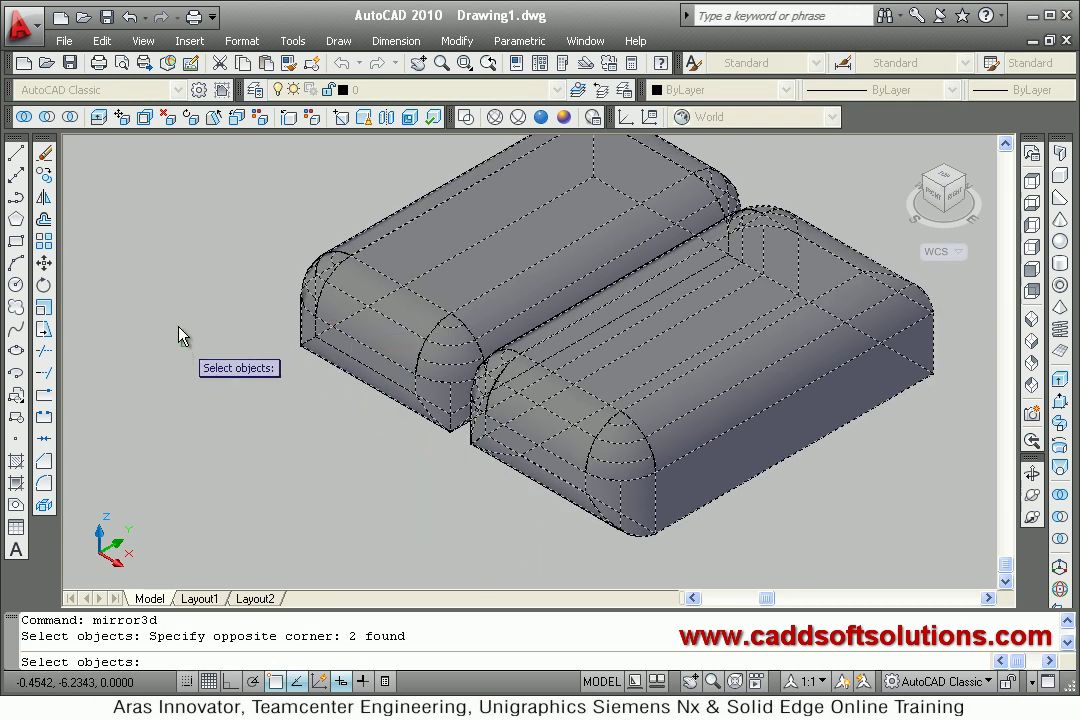
{"action": "key", "text": "Return"}
{"action": "right_click", "coordinate": [177, 304]}
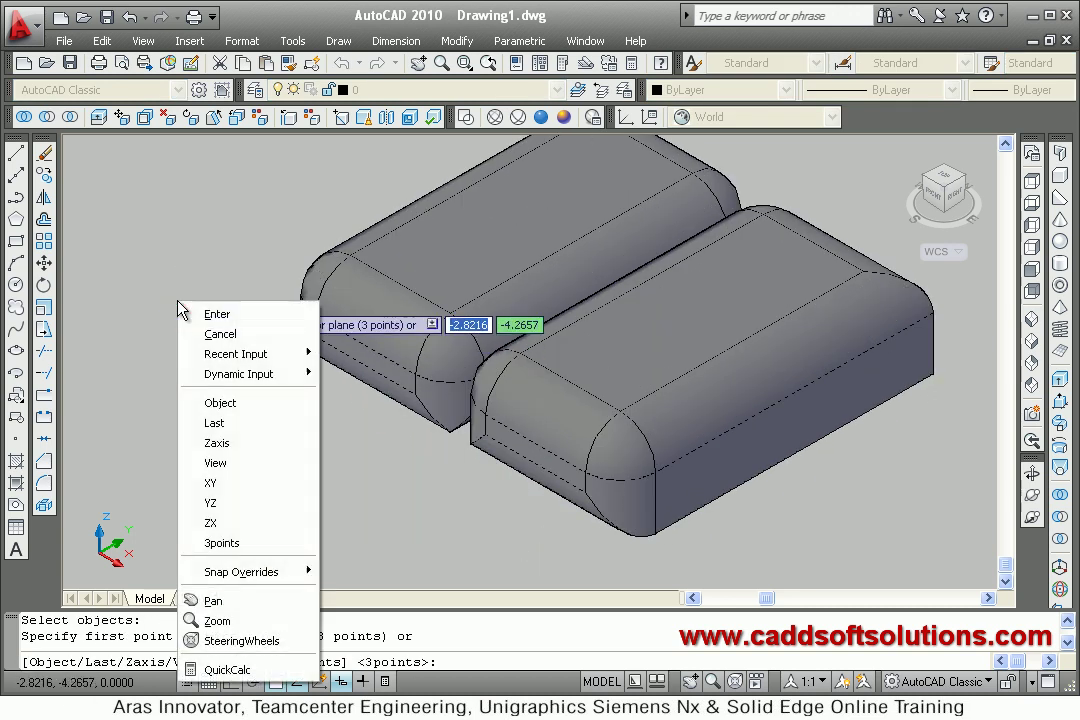
{"action": "left_click", "coordinate": [221, 543]}
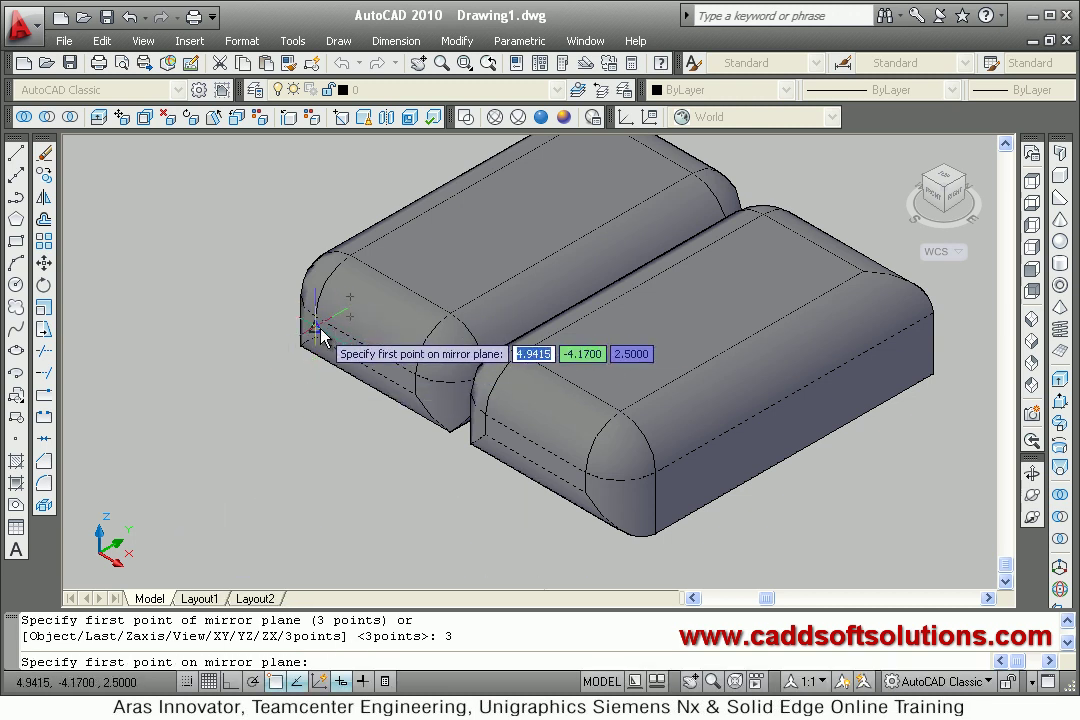
{"action": "left_click", "coordinate": [318, 322]}
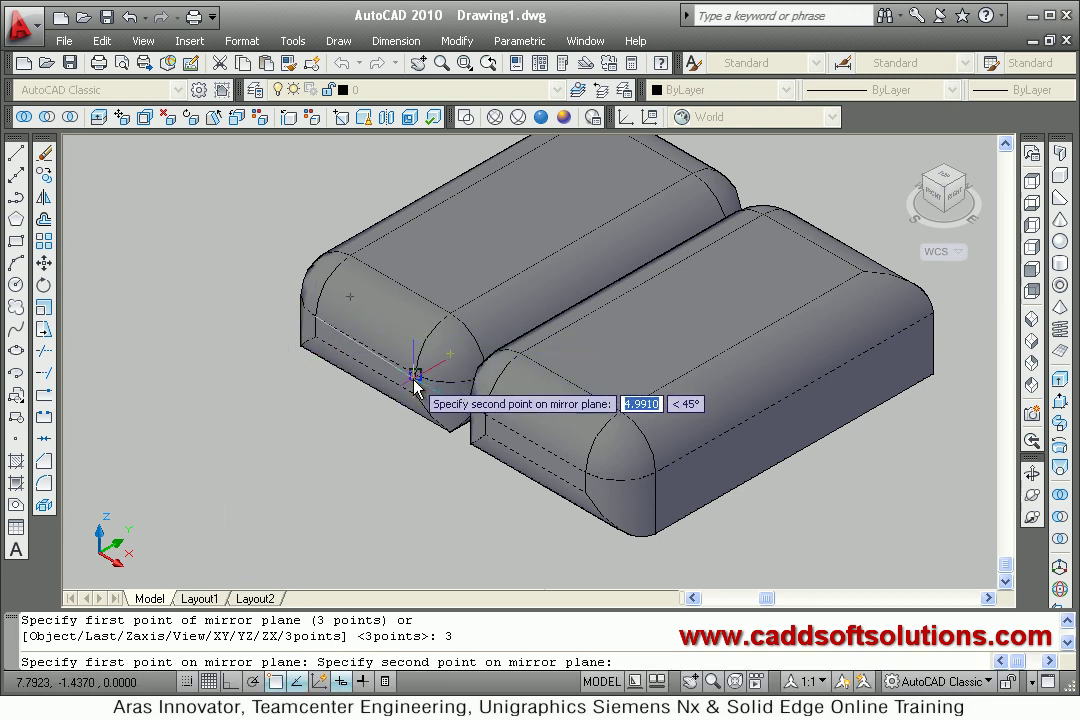
{"action": "left_click", "coordinate": [415, 396]}
{"action": "left_click", "coordinate": [415, 396]}
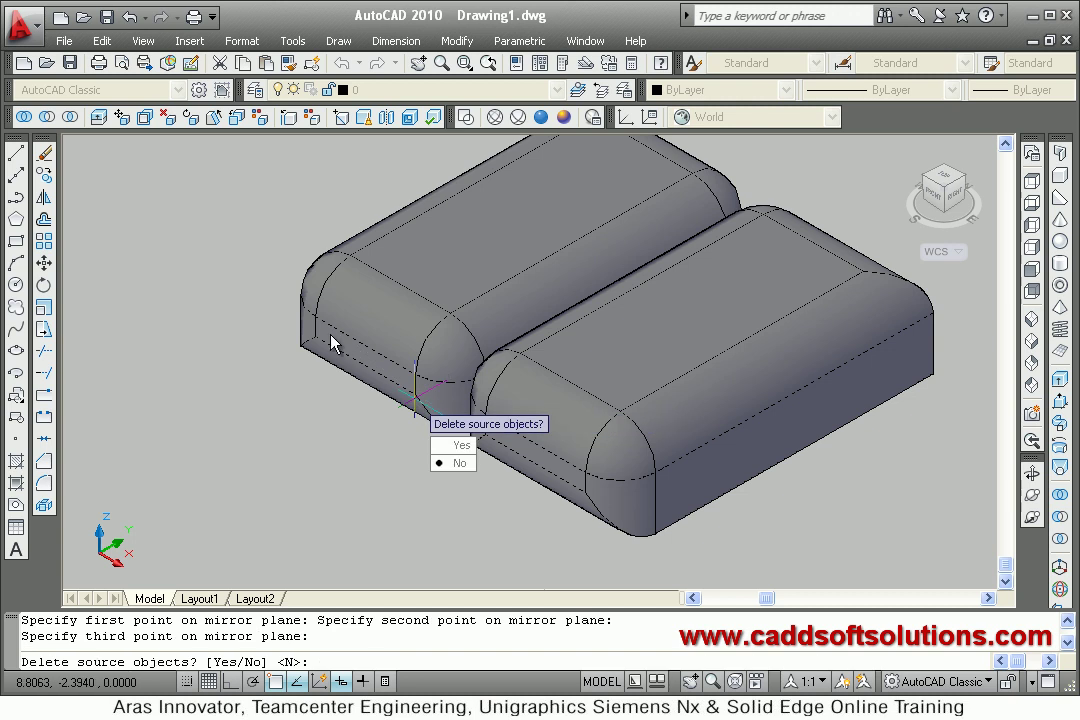
{"action": "left_click", "coordinate": [455, 465]}
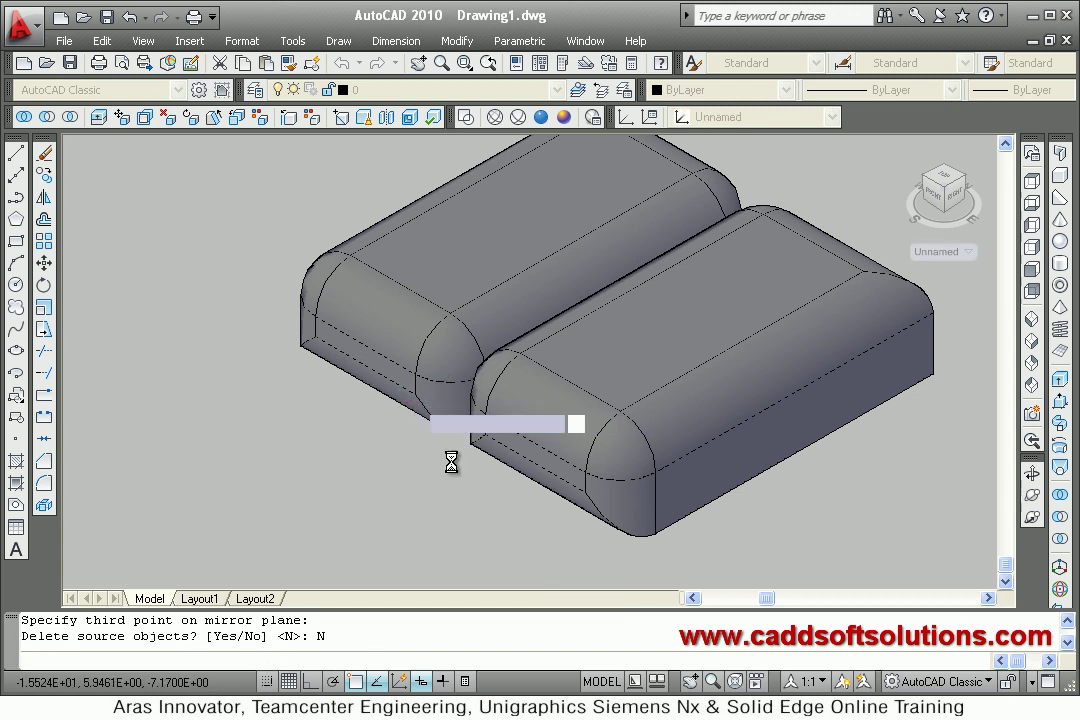
{"action": "scroll", "coordinate": [405, 289], "scroll_direction": "down", "scroll_amount": 5}
{"action": "scroll", "coordinate": [418, 371], "scroll_direction": "up", "scroll_amount": 3}
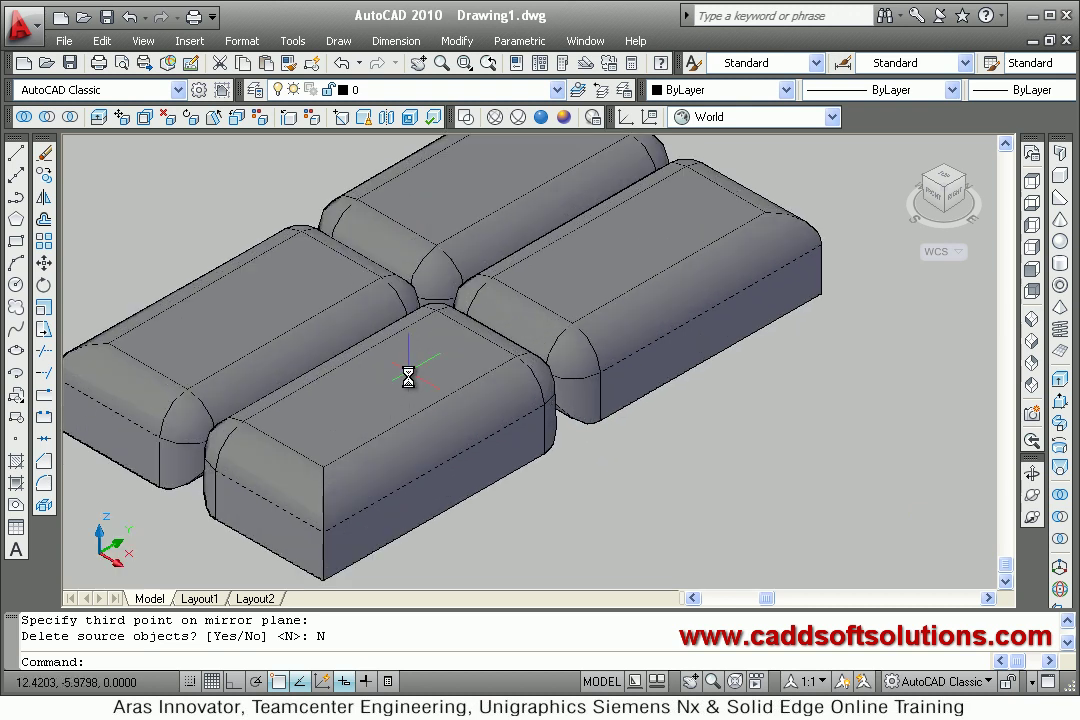
- Erase three of the four solids using two crossing windows
{"action": "scroll", "coordinate": [500, 405], "scroll_direction": "down", "scroll_amount": 5}
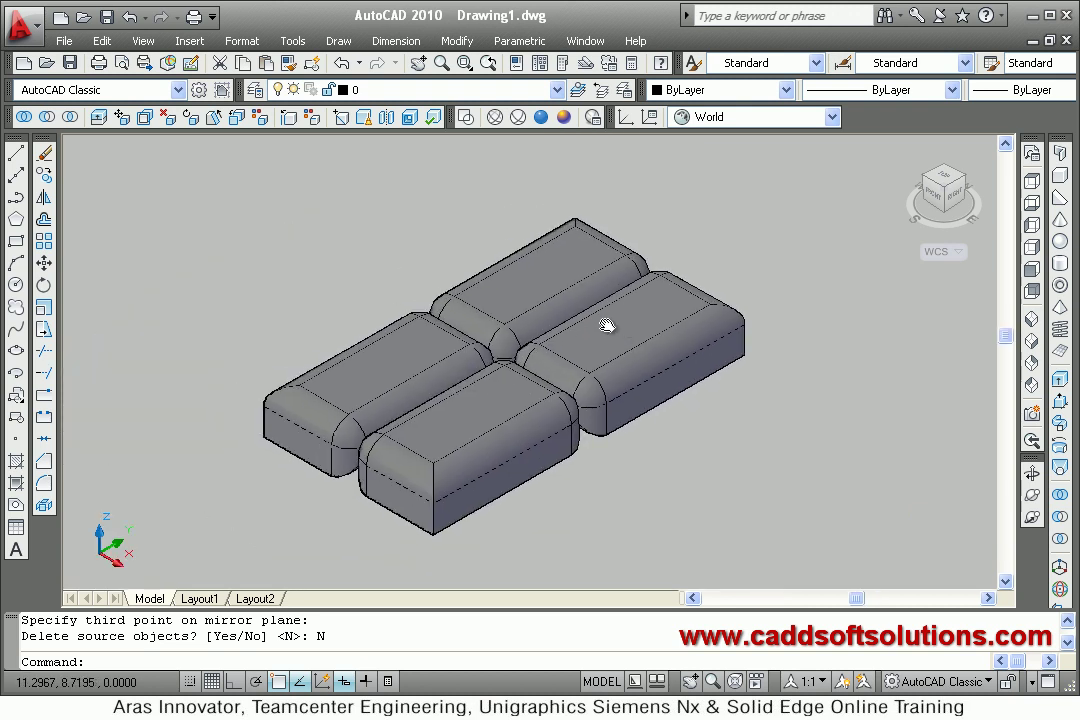
{"action": "left_click", "coordinate": [45, 155]}
{"action": "left_click", "coordinate": [460, 552]}
{"action": "left_click", "coordinate": [320, 400]}
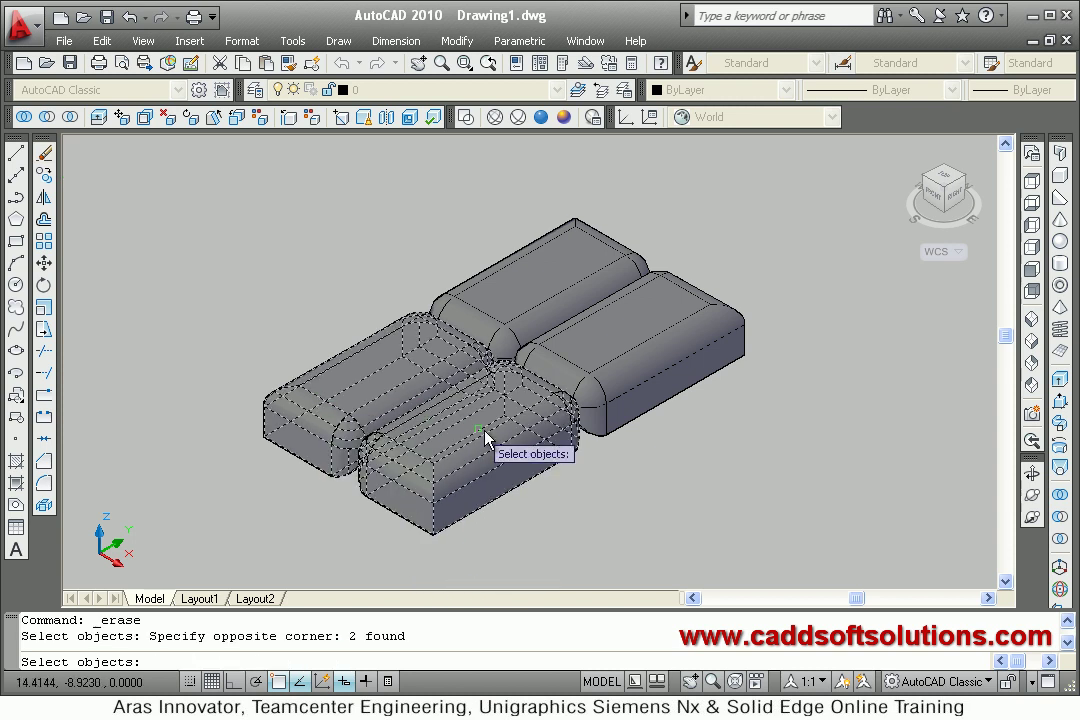
{"action": "left_click", "coordinate": [703, 444]}
{"action": "left_click", "coordinate": [646, 366]}
{"action": "key", "text": "Return"}
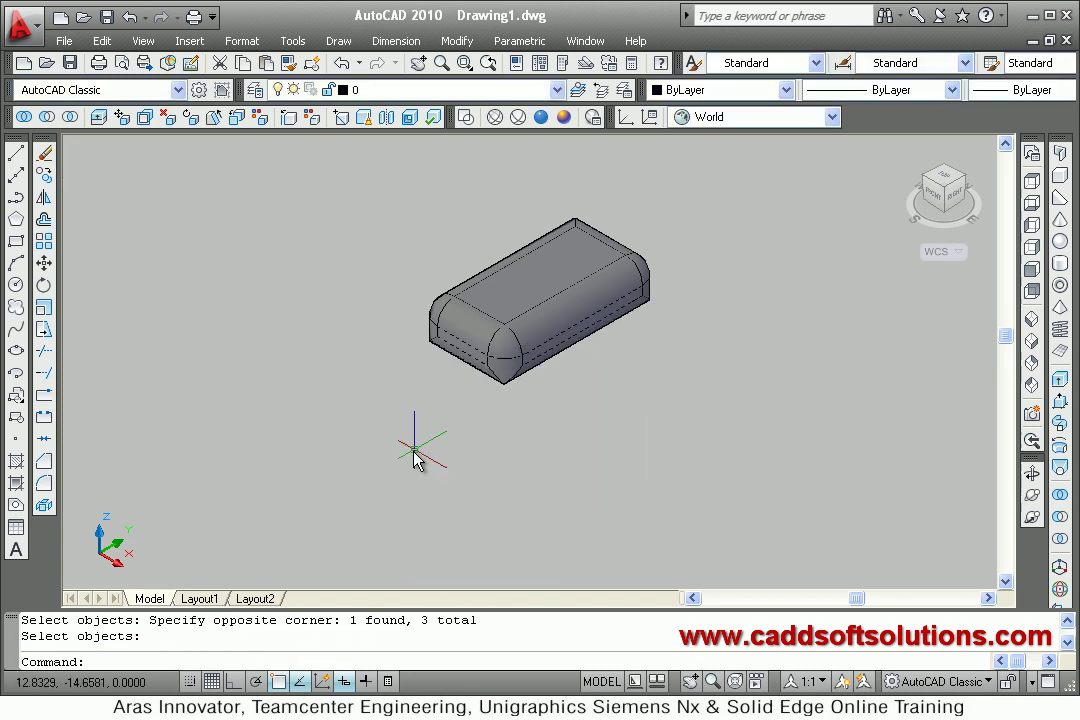
- Undo back through the erase, mirrors and fillet to the plain sharp-edged box
{"action": "key", "text": "Return"}
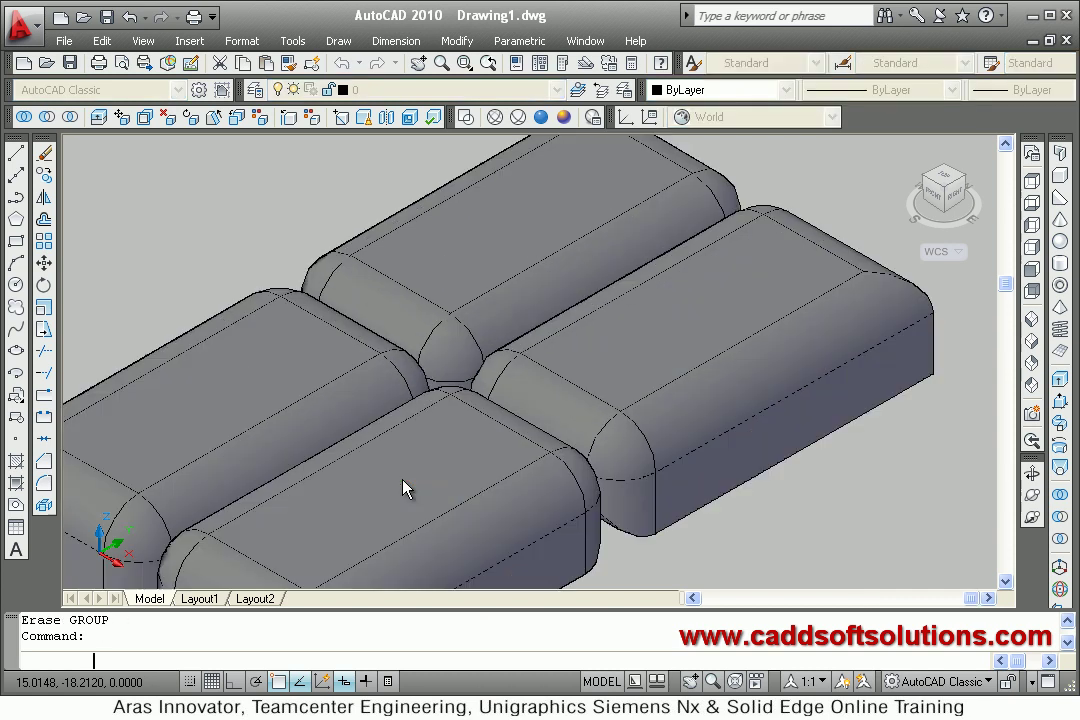
{"action": "key", "text": "Return"}
{"action": "key", "text": "Return"}
{"action": "key", "text": "Return"}
{"action": "key", "text": "Return"}
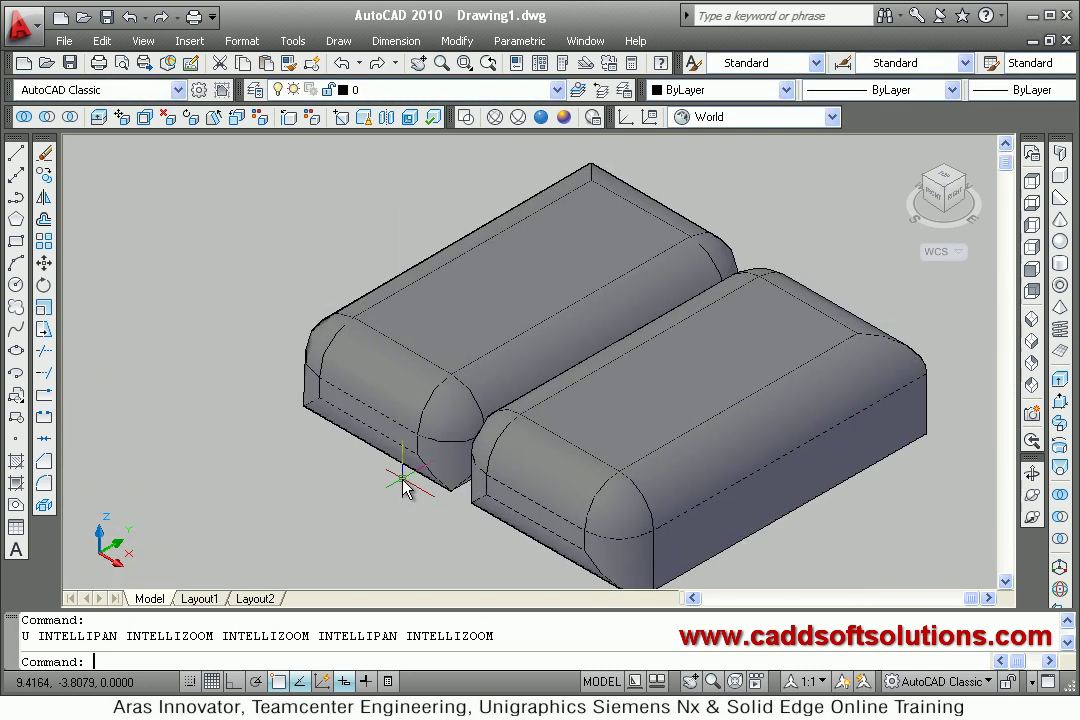
{"action": "key", "text": "Return"}
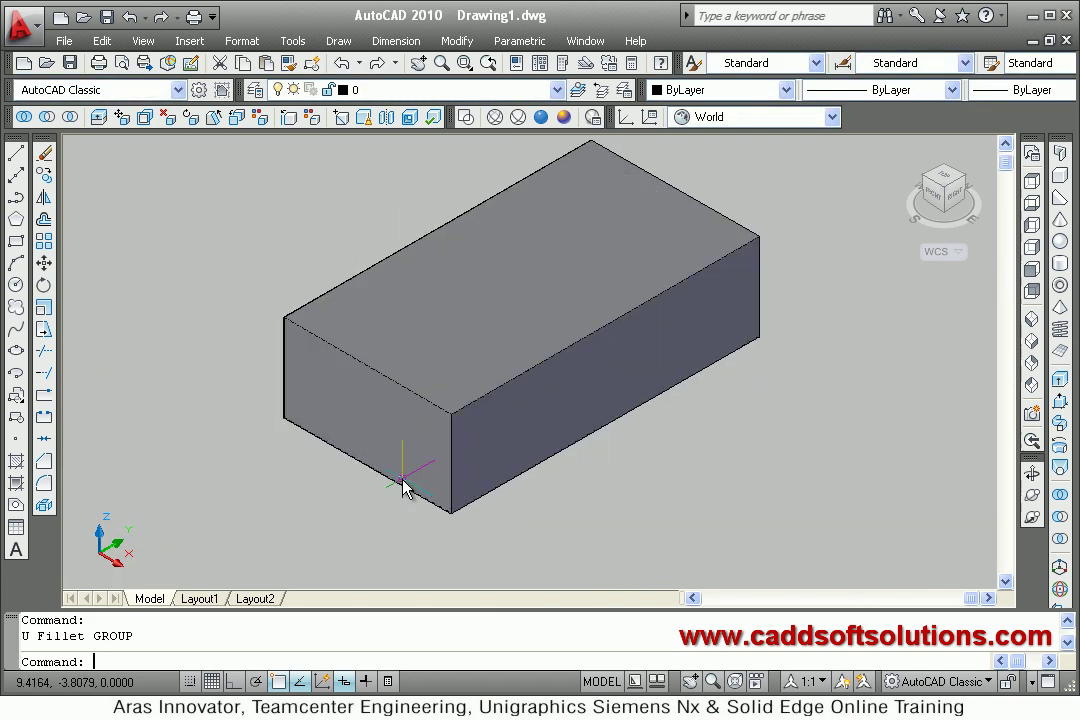
- Chamfer the box's front vertical edge with 2 by 2 distances
{"action": "left_click", "coordinate": [45, 466]}
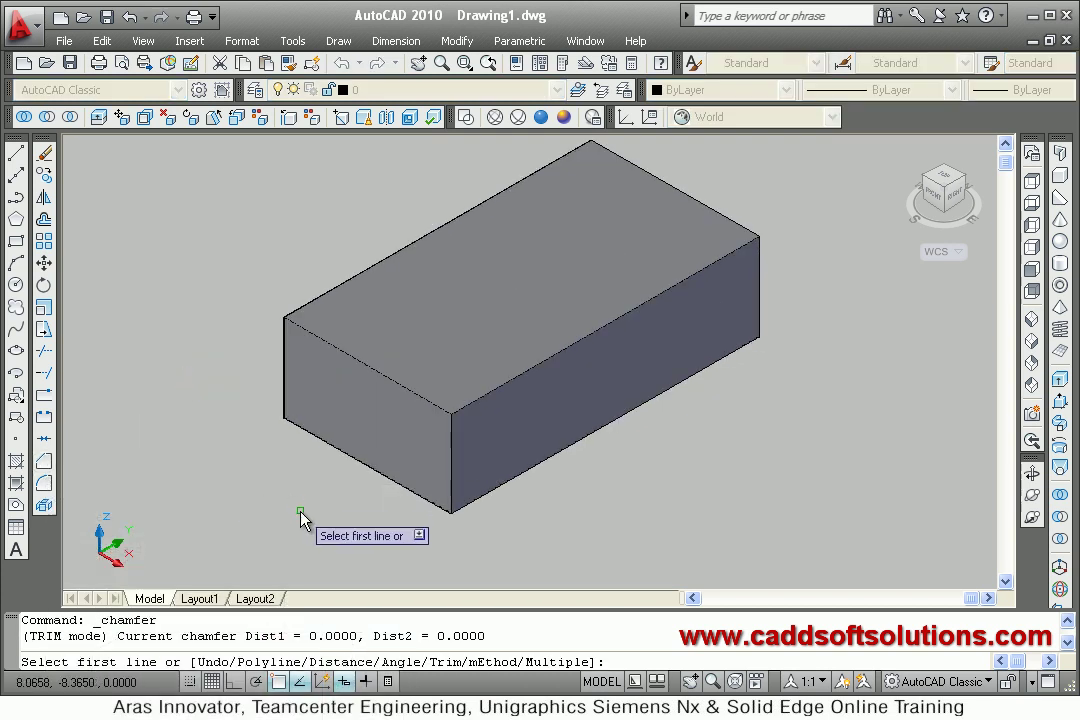
{"action": "left_click", "coordinate": [452, 481]}
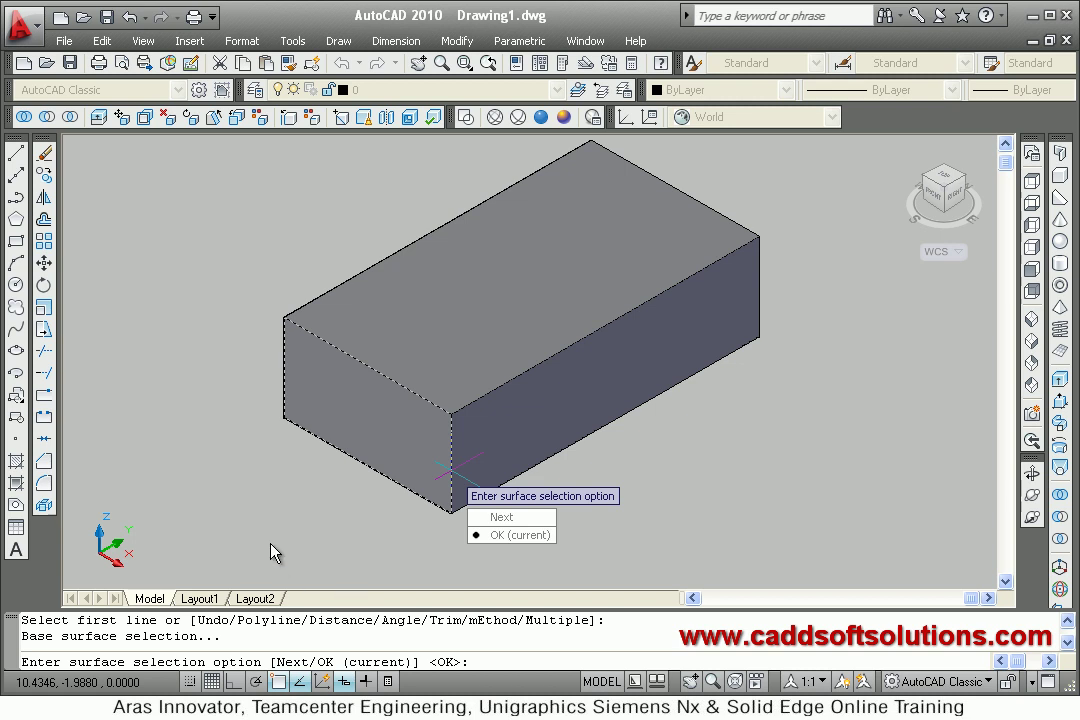
{"action": "key", "text": "Return"}
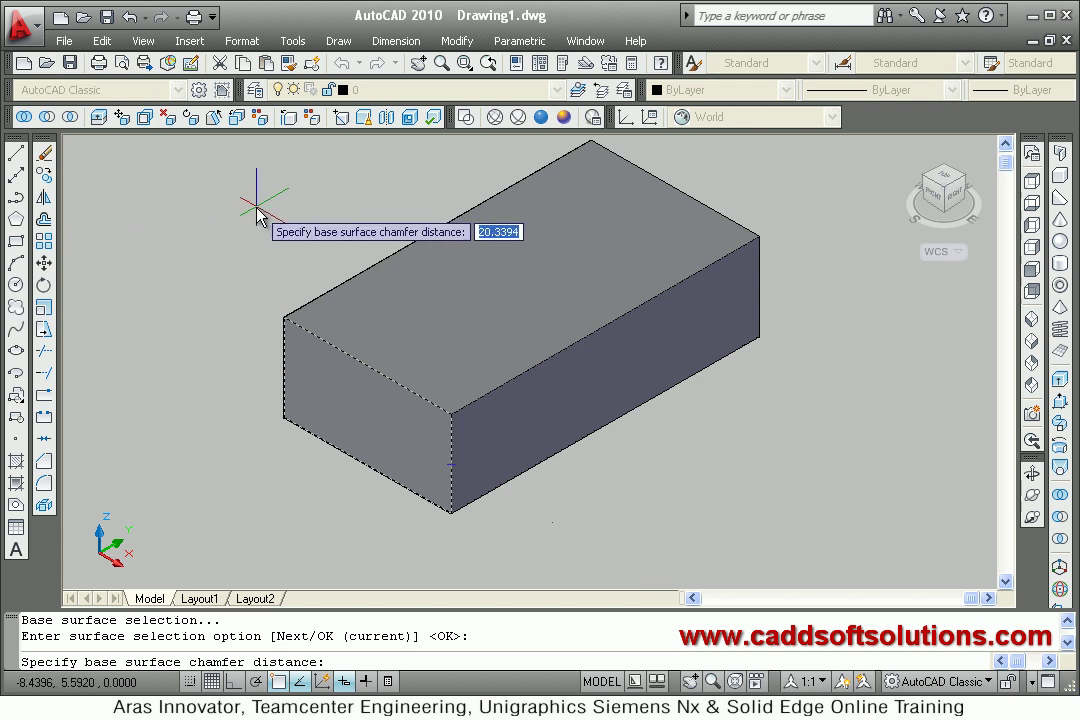
{"action": "key", "text": "Return"}
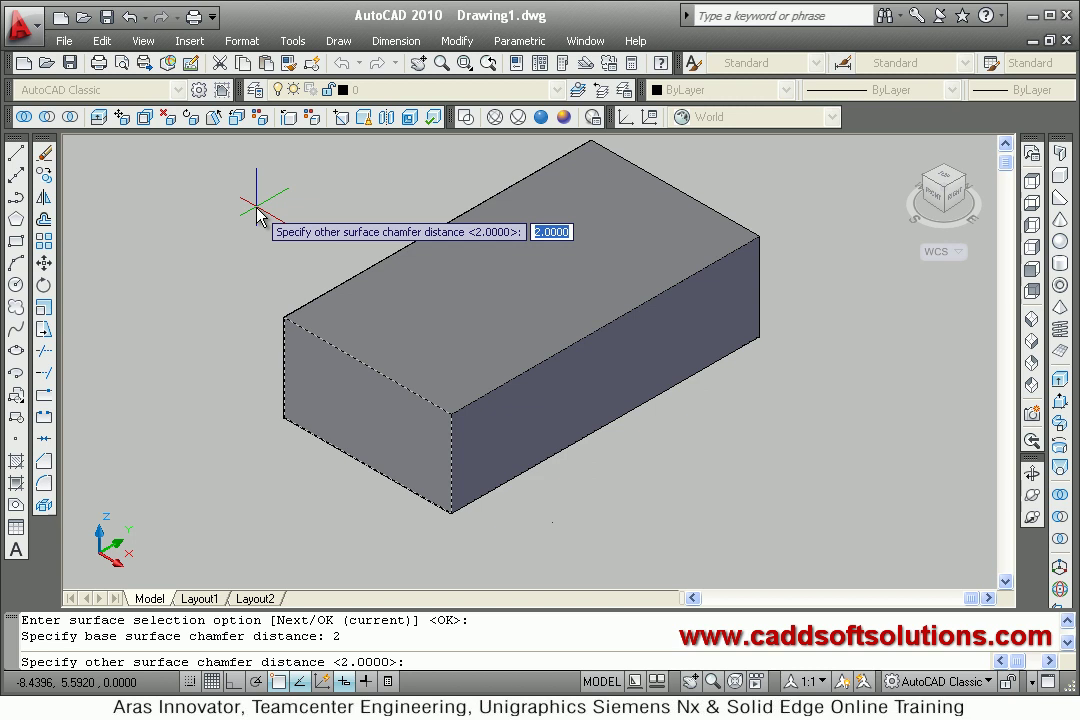
{"action": "key", "text": "Return"}
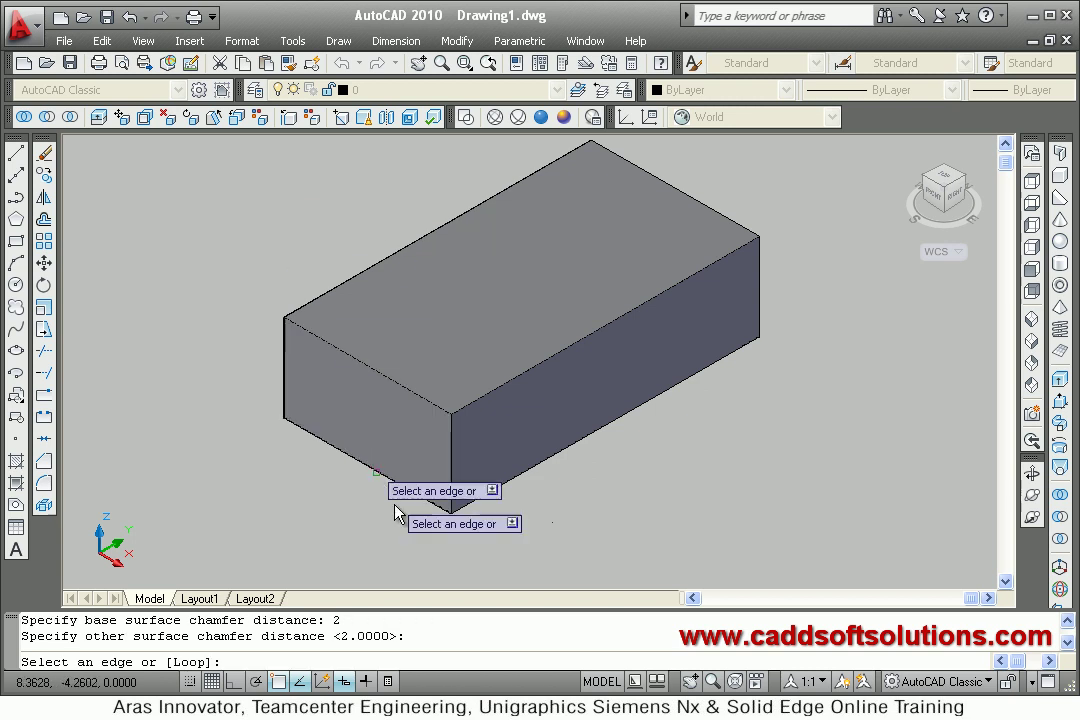
{"action": "left_click", "coordinate": [451, 465]}
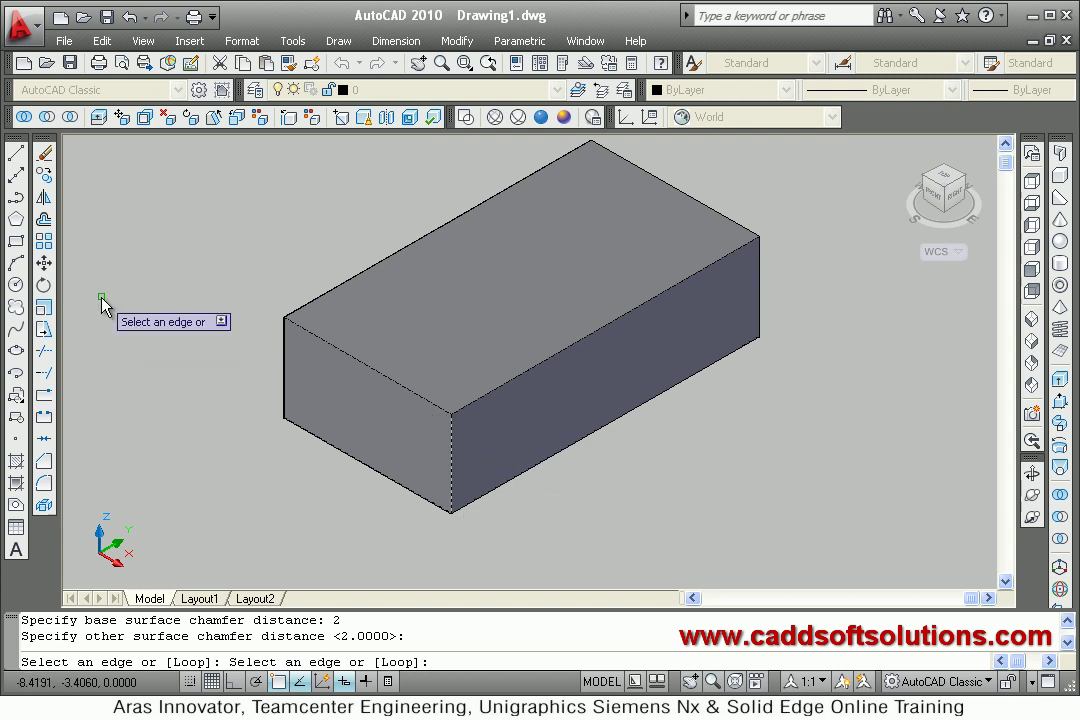
{"action": "key", "text": "Return"}
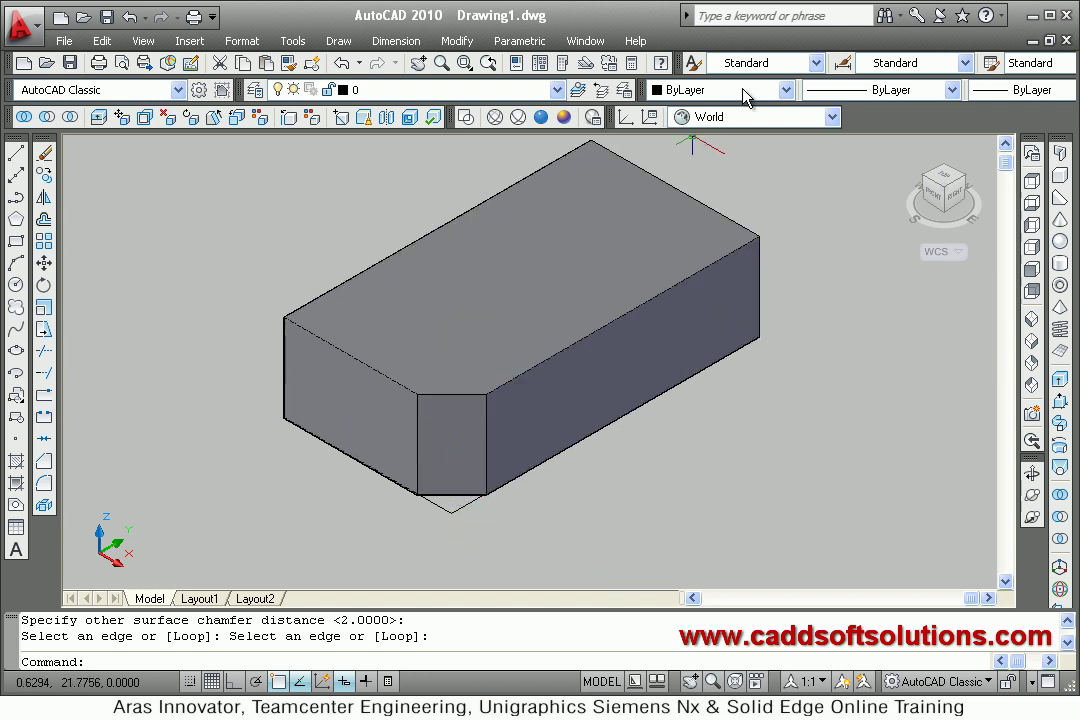
{"action": "left_click", "coordinate": [738, 119]}
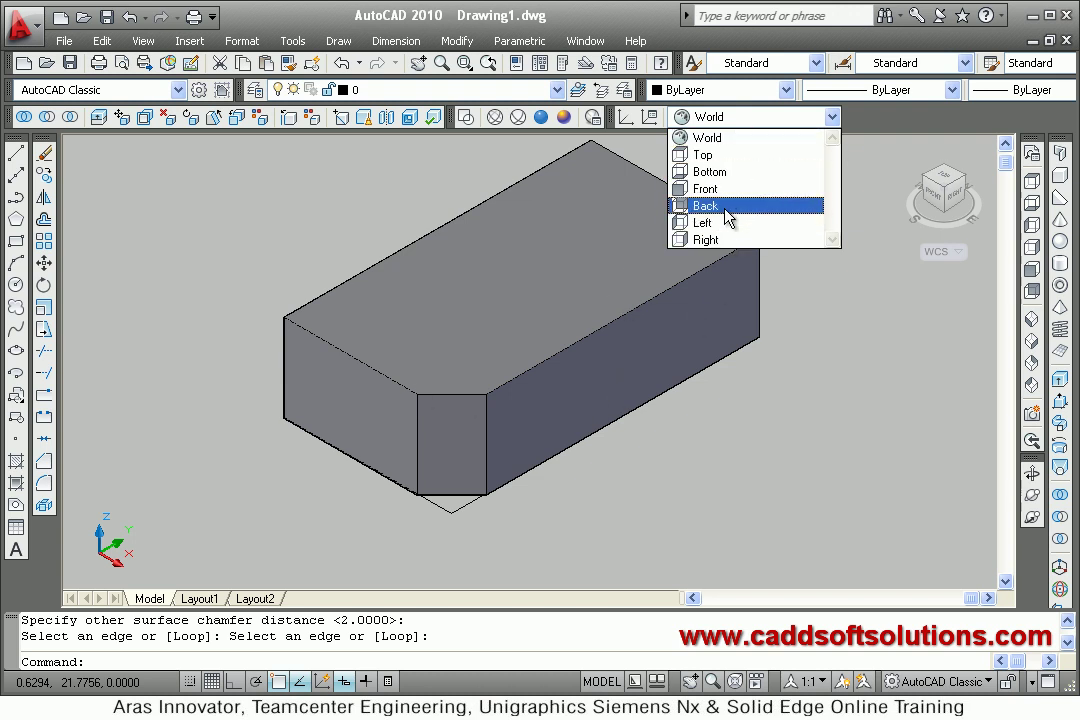
{"action": "left_click", "coordinate": [669, 474]}
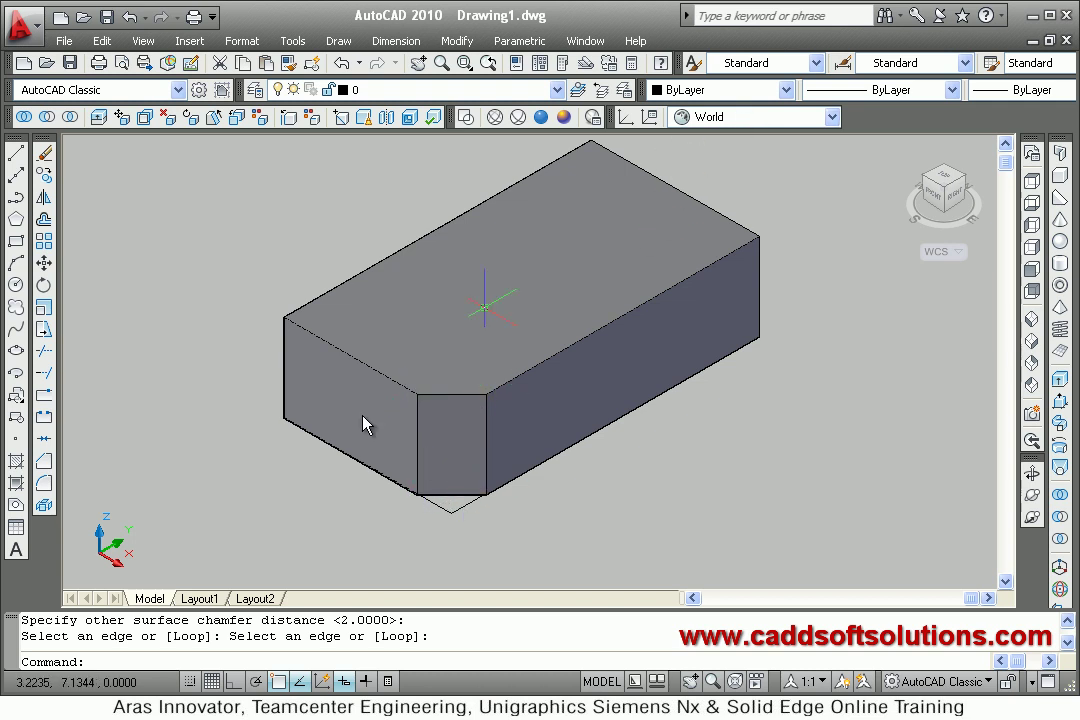
{"action": "left_click", "coordinate": [750, 118]}
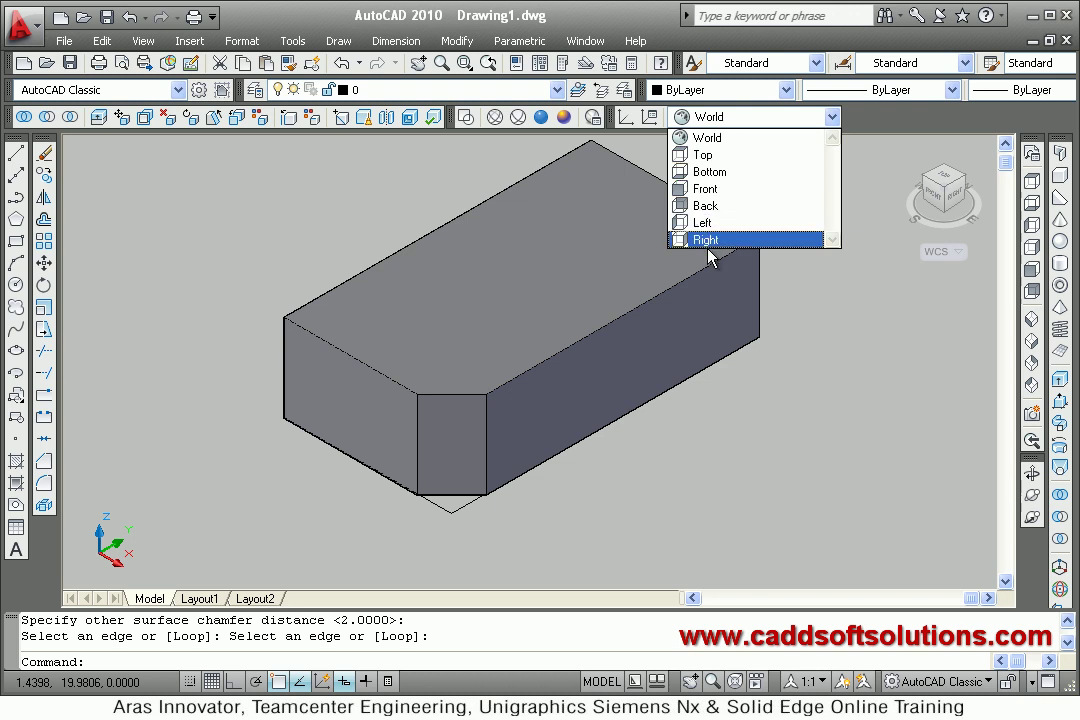
{"action": "left_click", "coordinate": [745, 420]}
{"action": "left_click", "coordinate": [430, 430]}
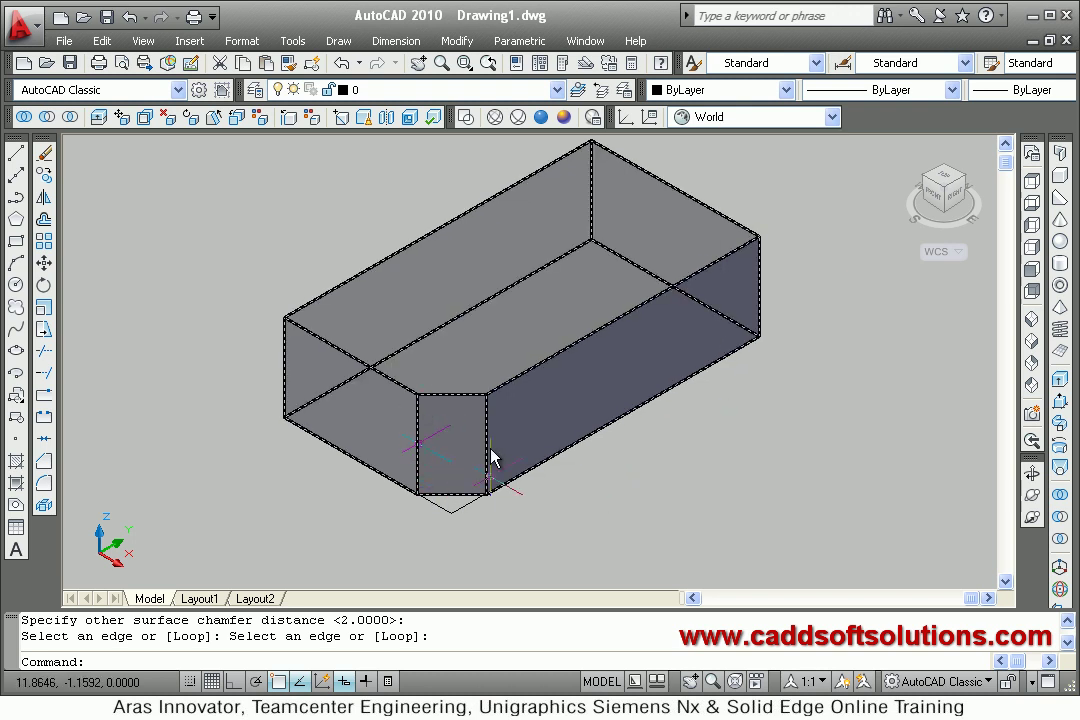
{"action": "key", "text": "Escape"}
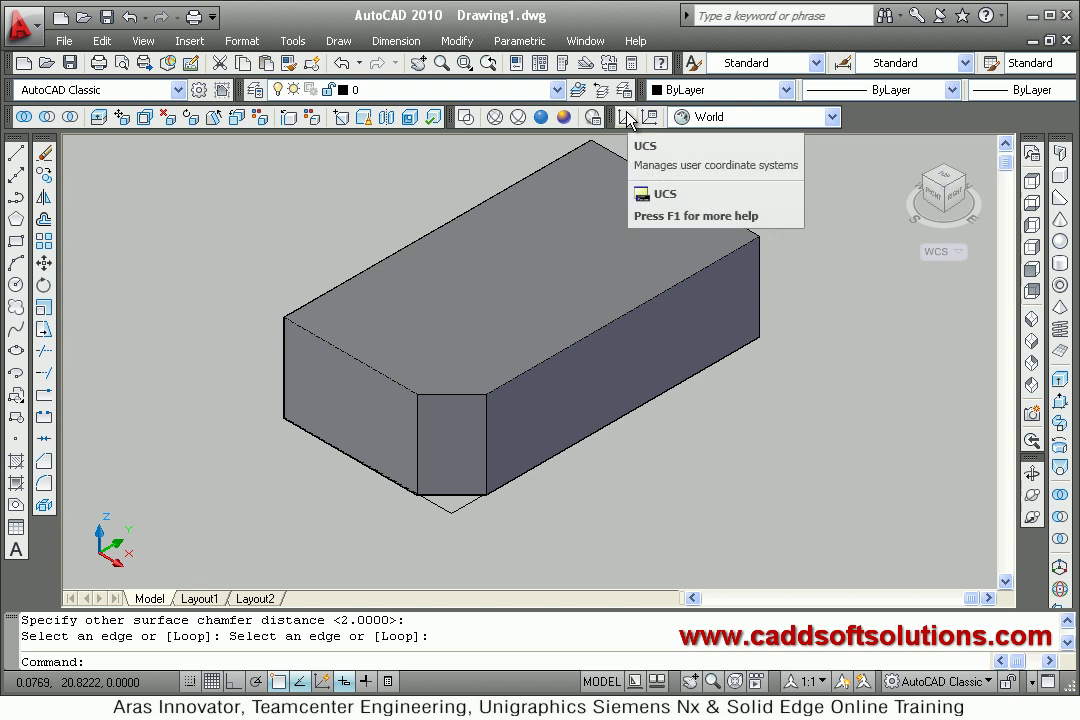
- Align the UCS to the chamfer face using the UCS Face option
{"action": "left_click", "coordinate": [628, 117]}
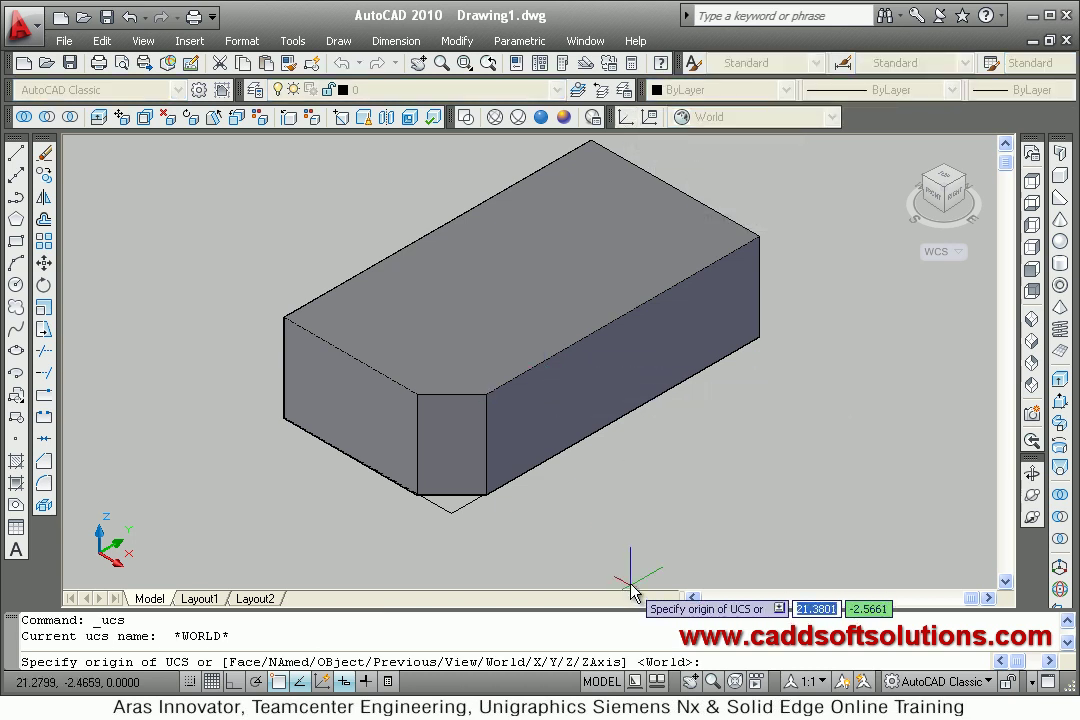
{"action": "right_click", "coordinate": [242, 250]}
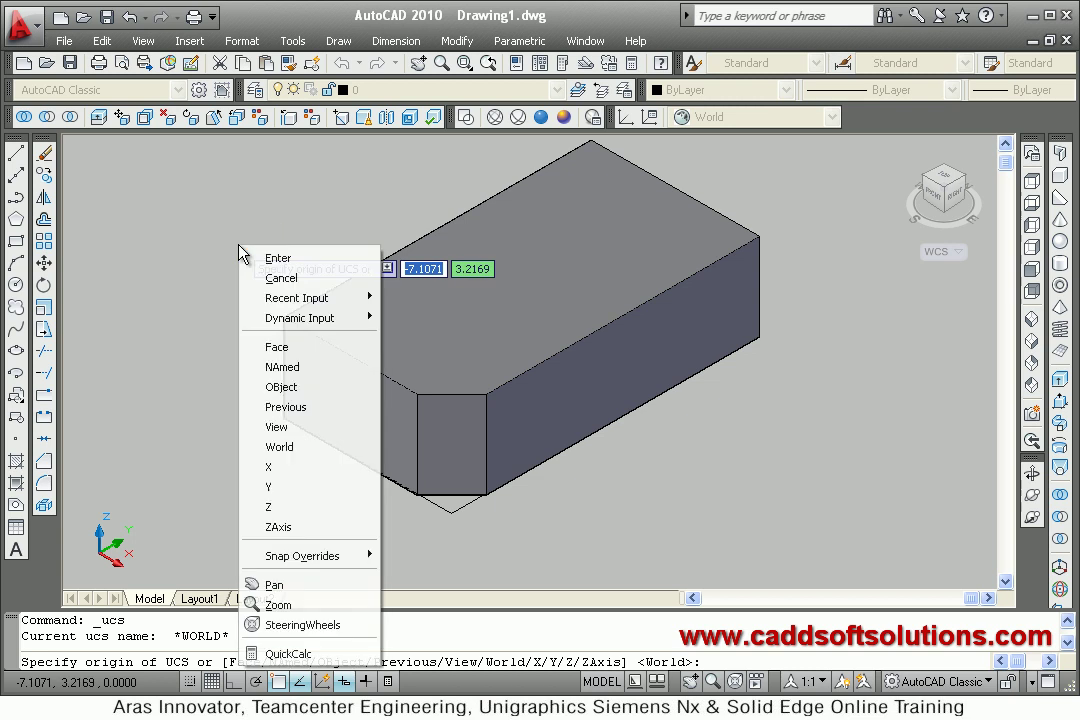
{"action": "left_click", "coordinate": [277, 348]}
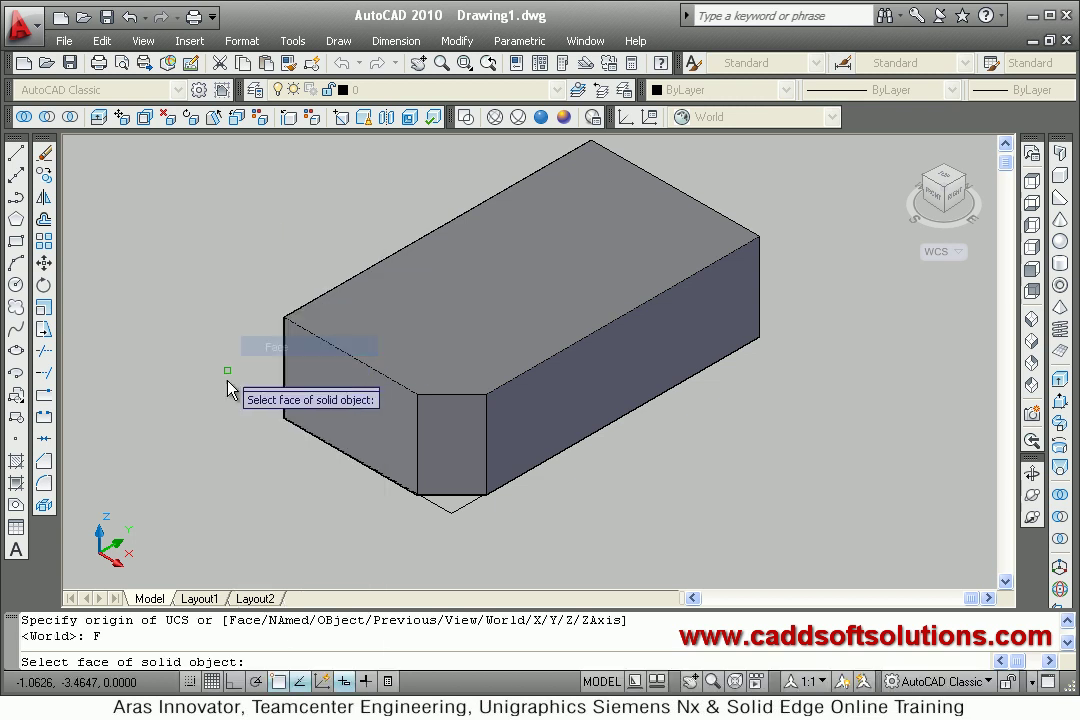
{"action": "left_click", "coordinate": [412, 487]}
{"action": "key", "text": "Return"}
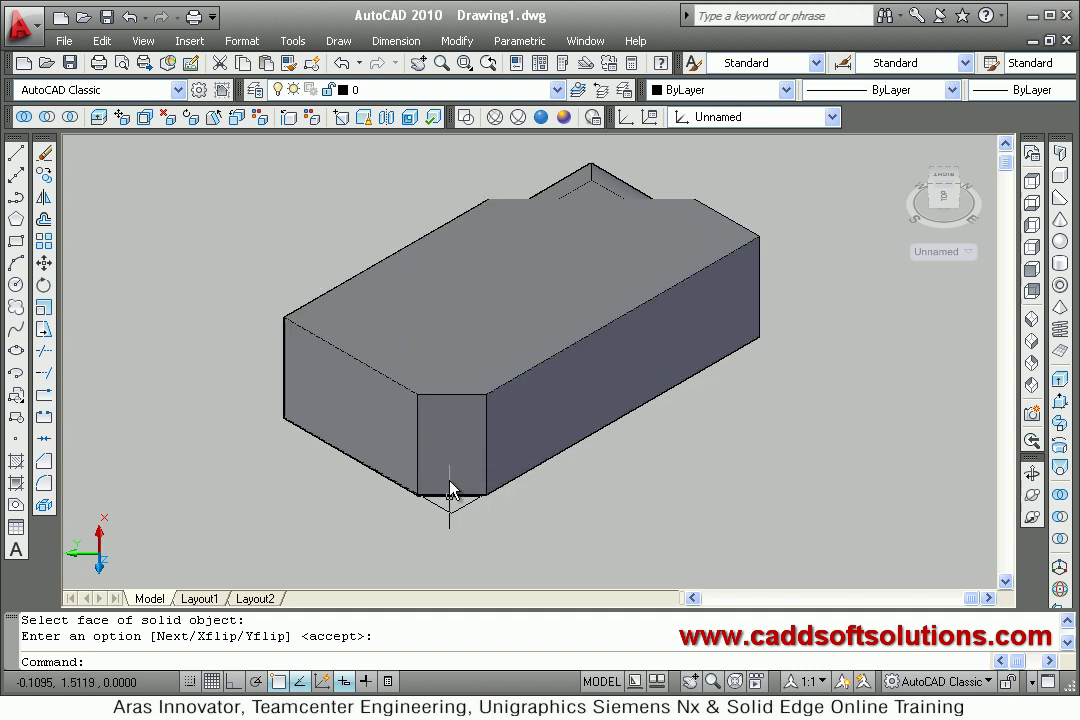
- Draw a small circle centred on the chamfer face, tracked from its edge midpoints
{"action": "left_click", "coordinate": [17, 285]}
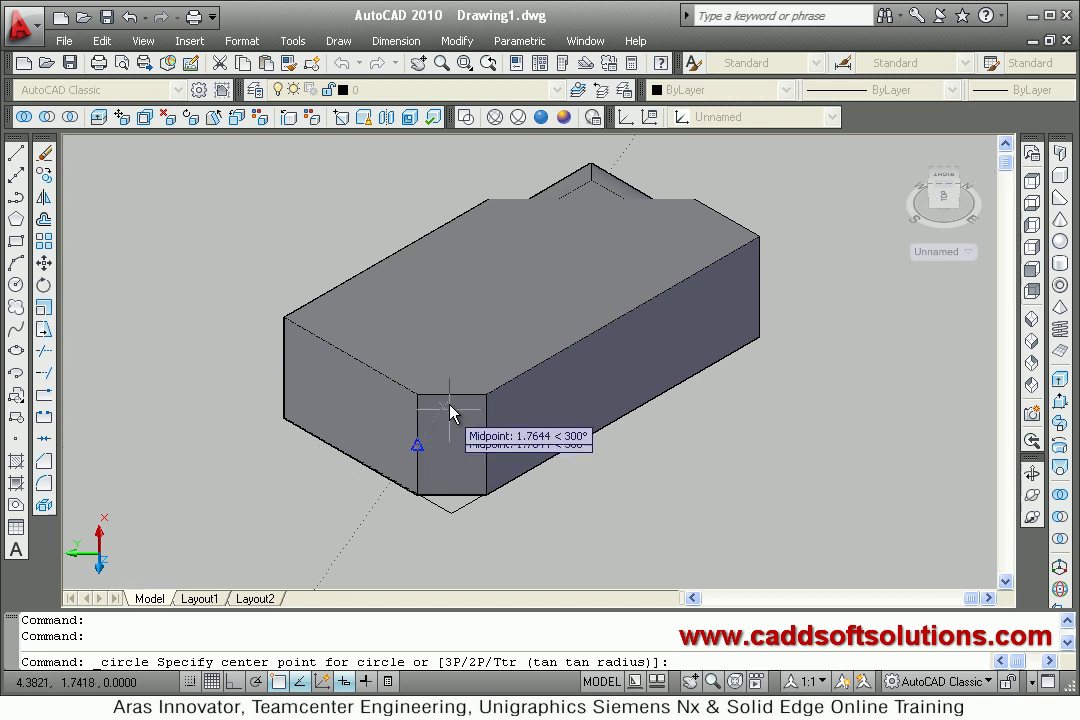
{"action": "mouse_move", "coordinate": [451, 396]}
{"action": "left_click", "coordinate": [452, 446]}
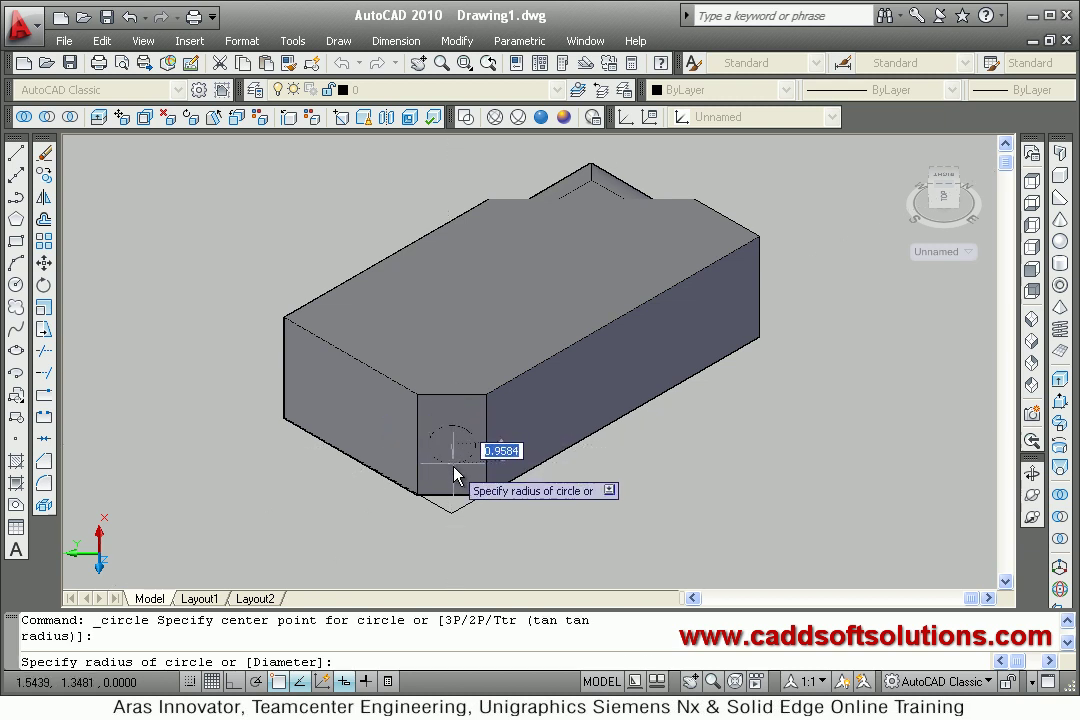
{"action": "left_click", "coordinate": [455, 476]}
{"action": "middle_click_drag", "start_coordinate": [525, 477], "coordinate": [468, 428], "text": "shift"}
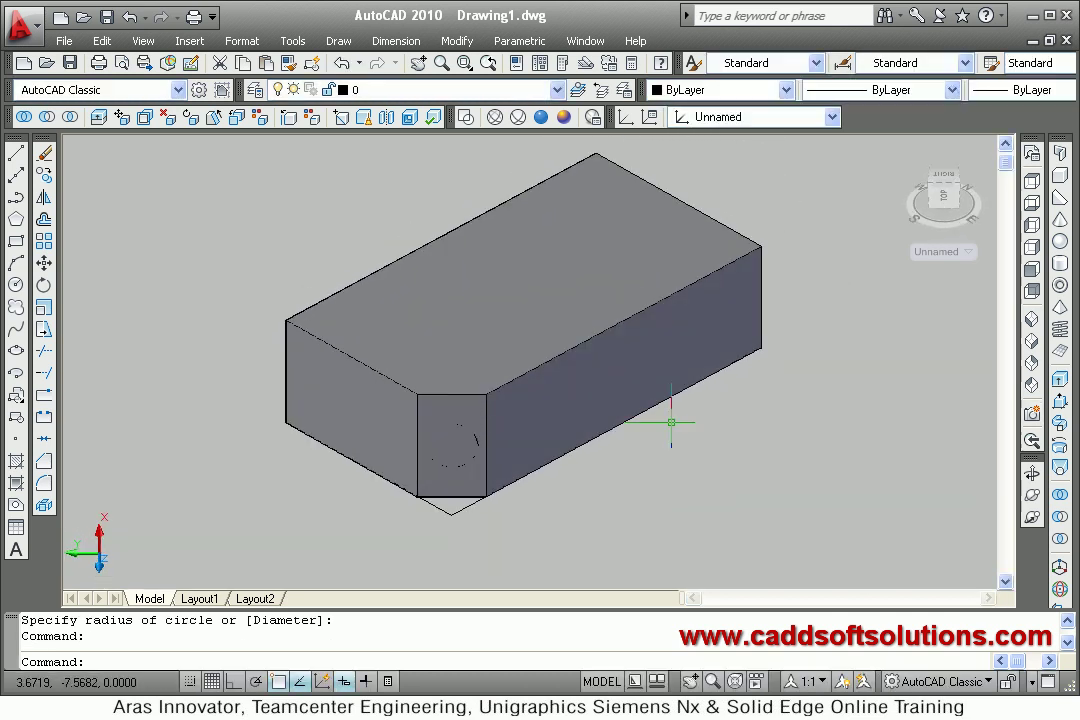
- Press-pull the circle outward into a cylinder projecting from the chamfered face
{"action": "left_click", "coordinate": [1062, 401]}
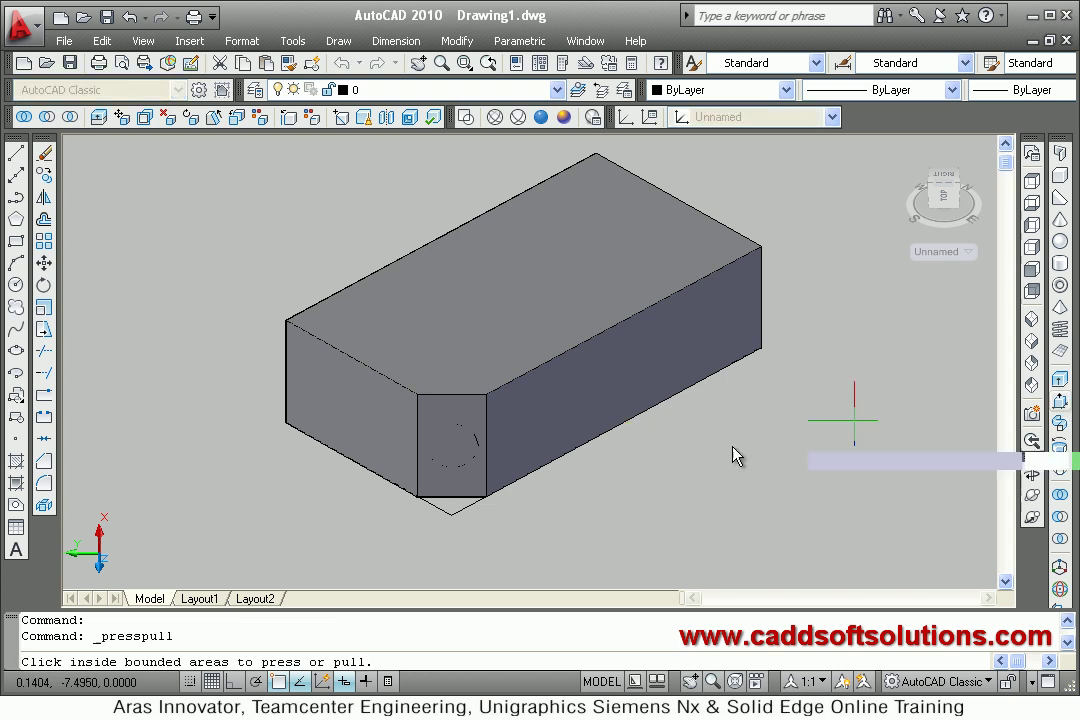
{"action": "left_click", "coordinate": [460, 456]}
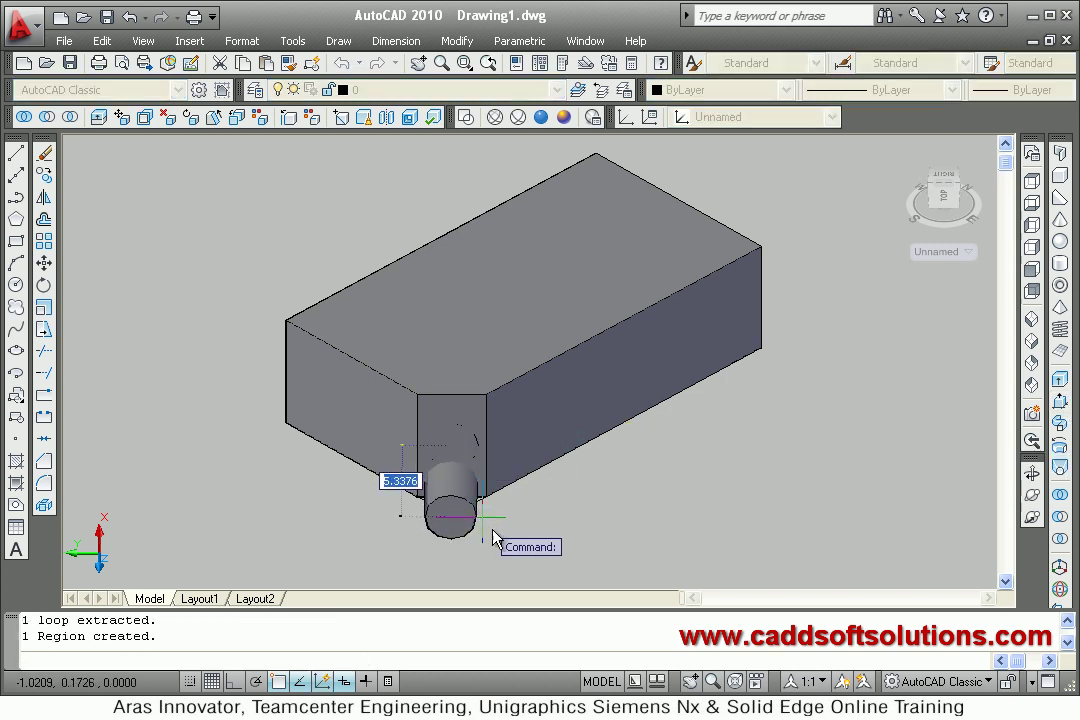
{"action": "left_click", "coordinate": [495, 548]}
{"action": "middle_click_drag", "start_coordinate": [632, 429], "coordinate": [583, 460], "text": "shift"}
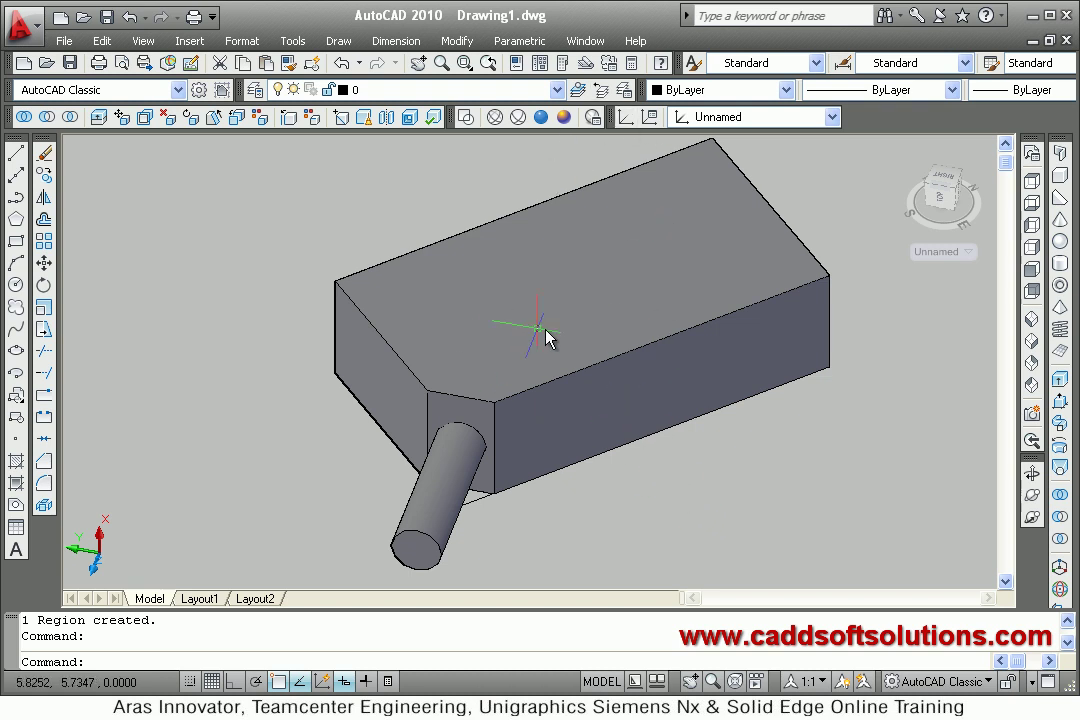
{"action": "type", "text": "e"}
{"action": "key", "text": "Return"}
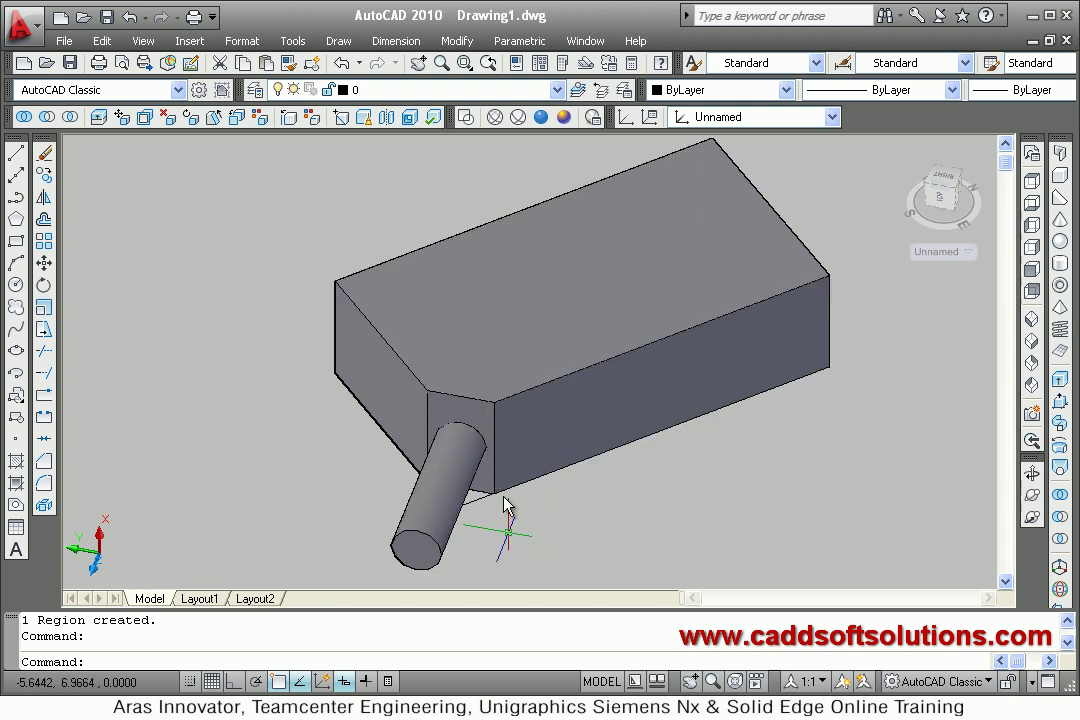
- Erase the solid, then undo three times back to the chamfered box without the circle
{"action": "left_click", "coordinate": [447, 551]}
{"action": "key", "text": "Return"}
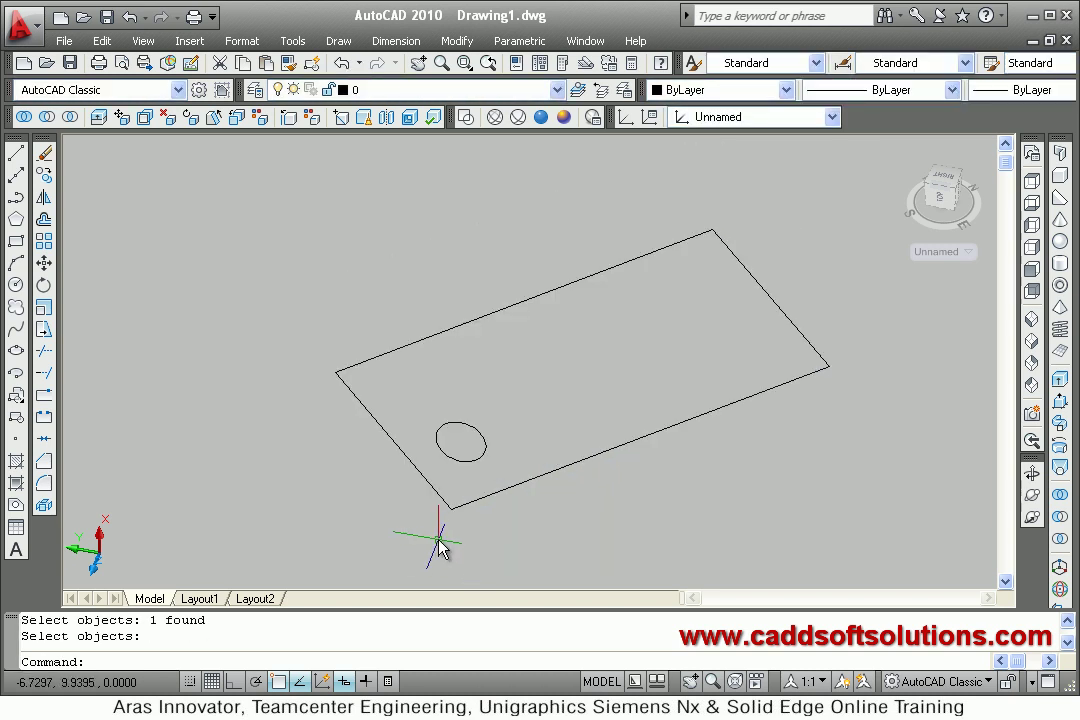
{"action": "type", "text": "u"}
{"action": "key", "text": "Return"}
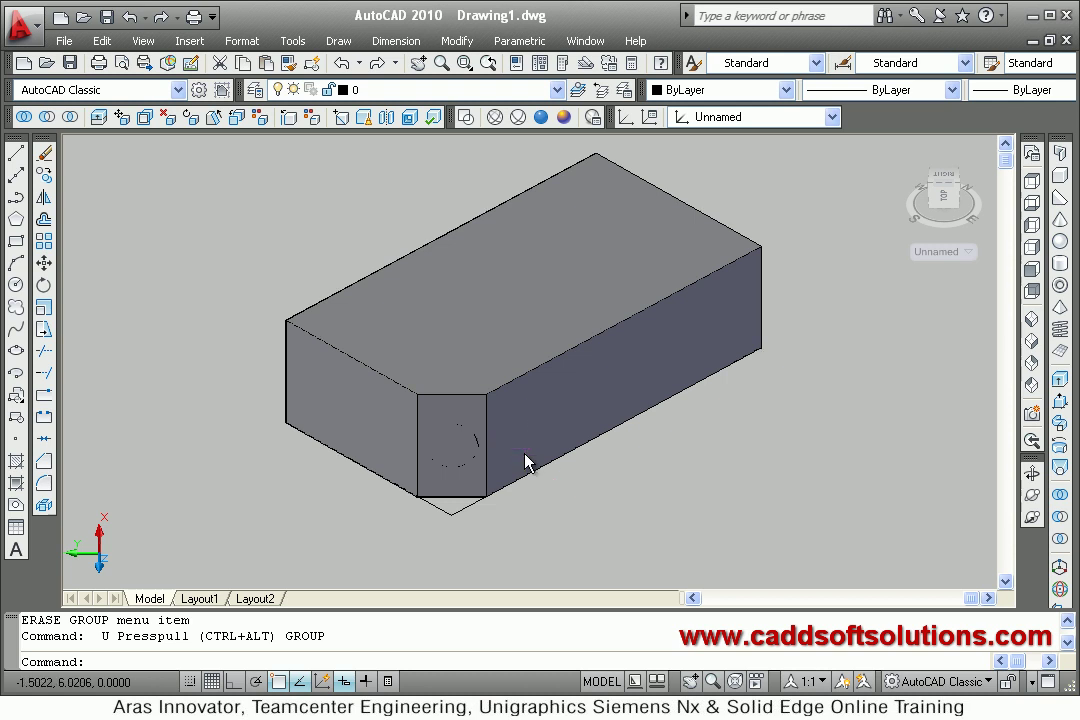
{"action": "type", "text": "u"}
{"action": "key", "text": "Return"}
{"action": "type", "text": "u"}
{"action": "key", "text": "Return"}
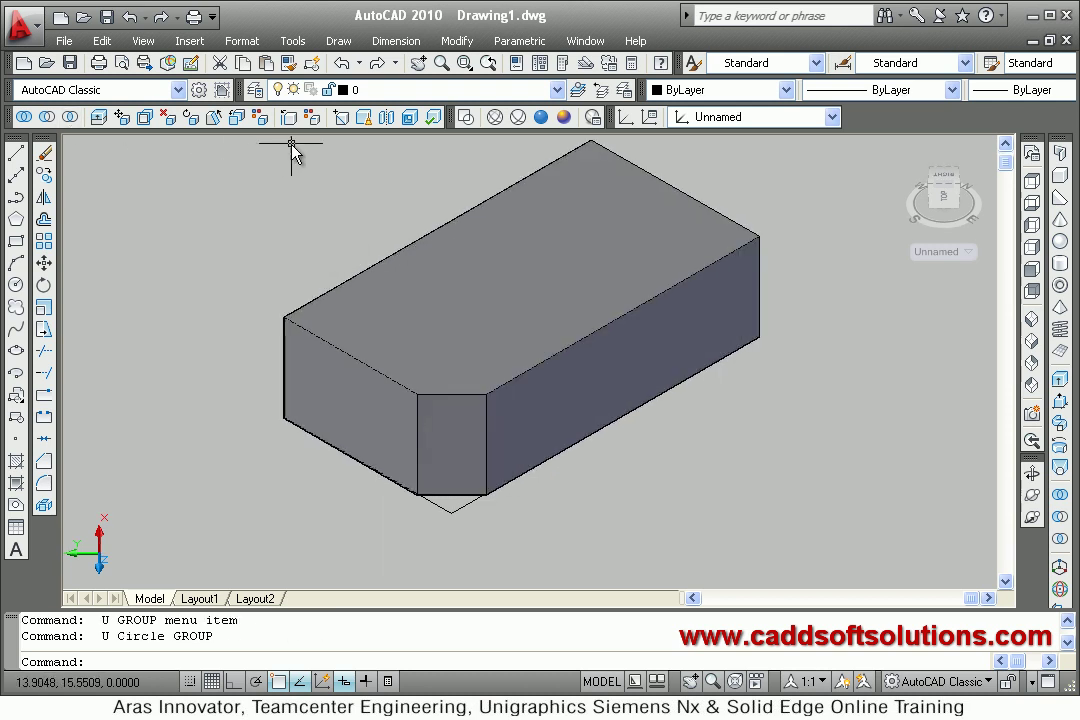
{"action": "middle_click_drag", "start_coordinate": [426, 311], "coordinate": [426, 342]}
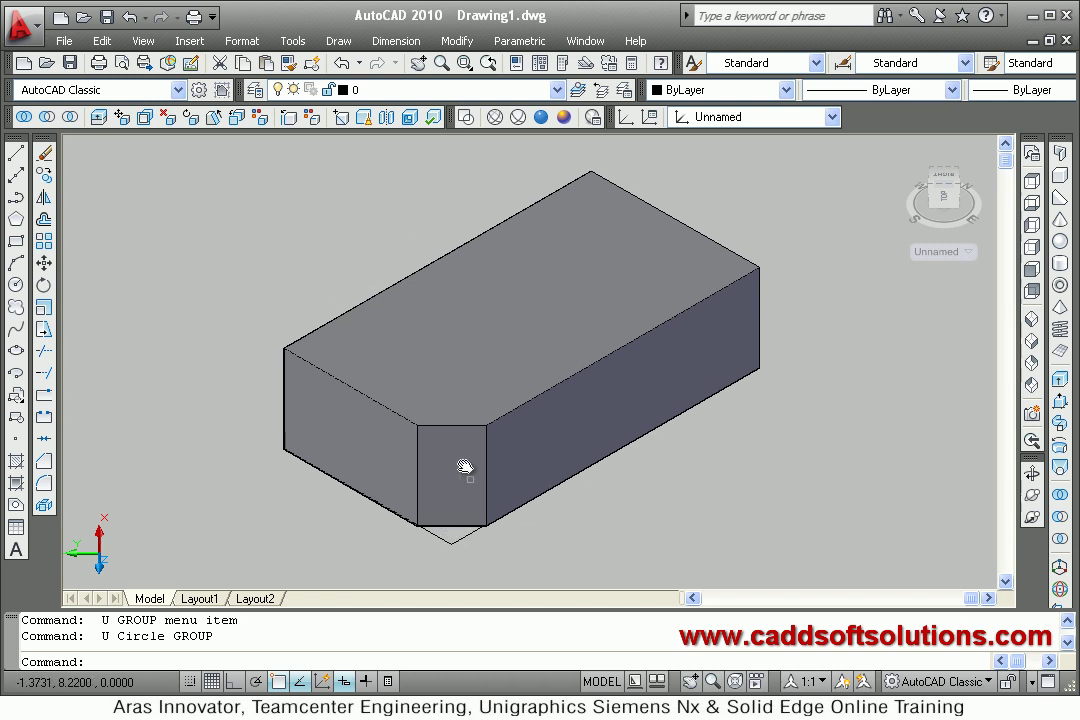
- Delete the chamfer face with Delete Faces to restore the square front corner
{"action": "left_click", "coordinate": [167, 120]}
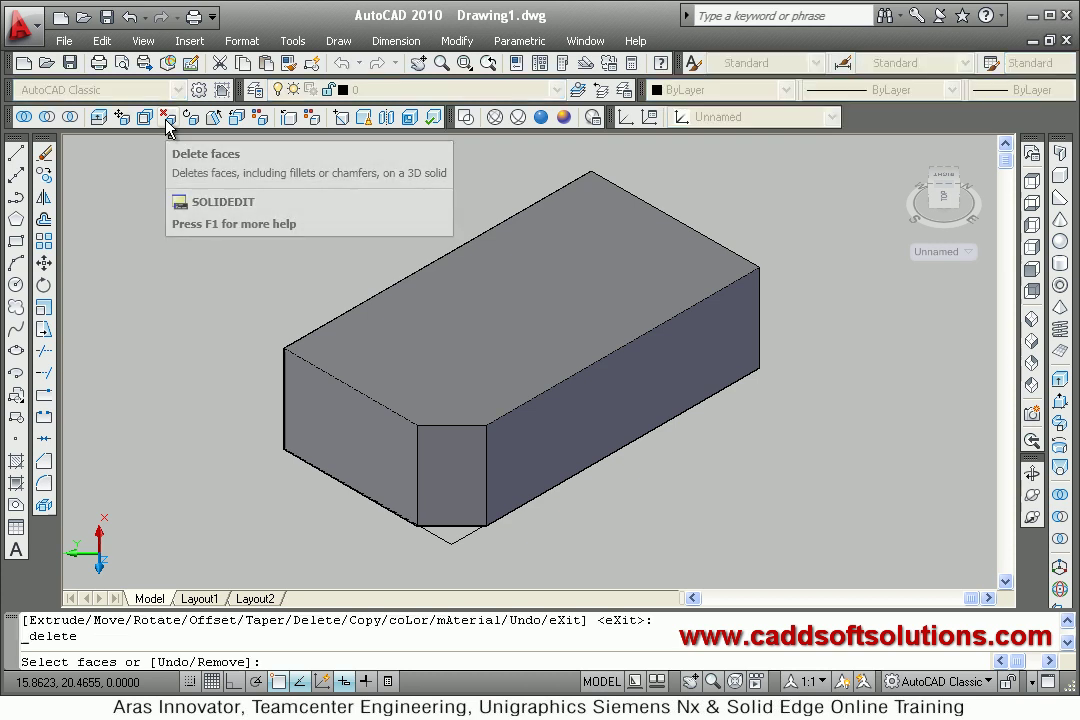
{"action": "left_click", "coordinate": [450, 512]}
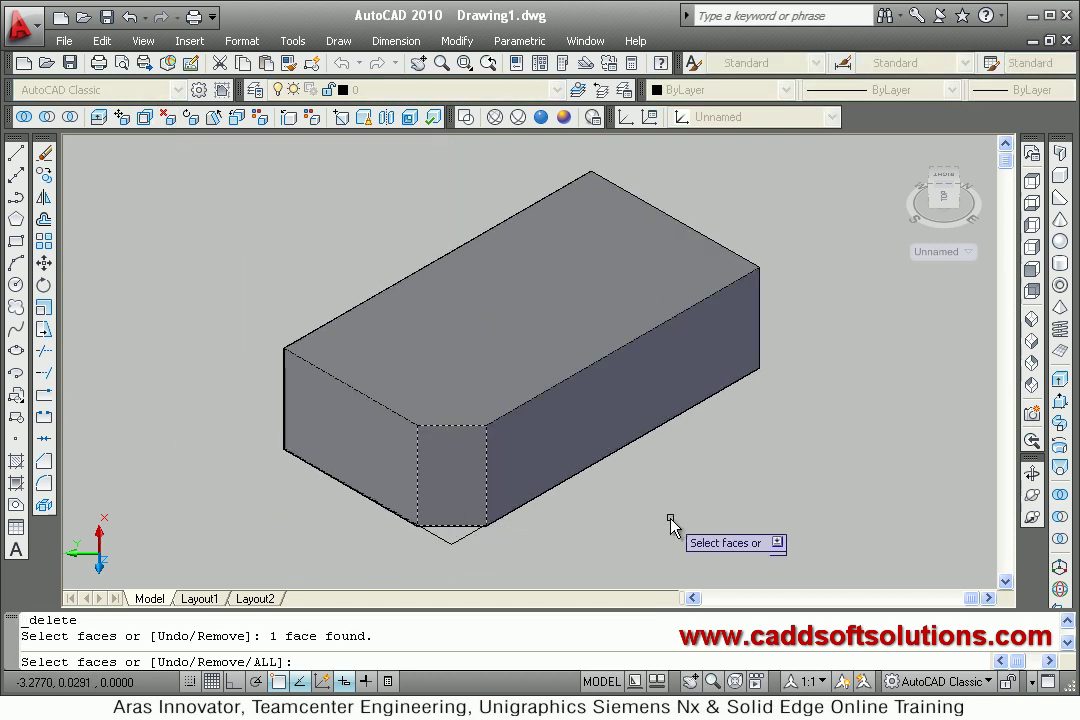
{"action": "key", "text": "Return"}
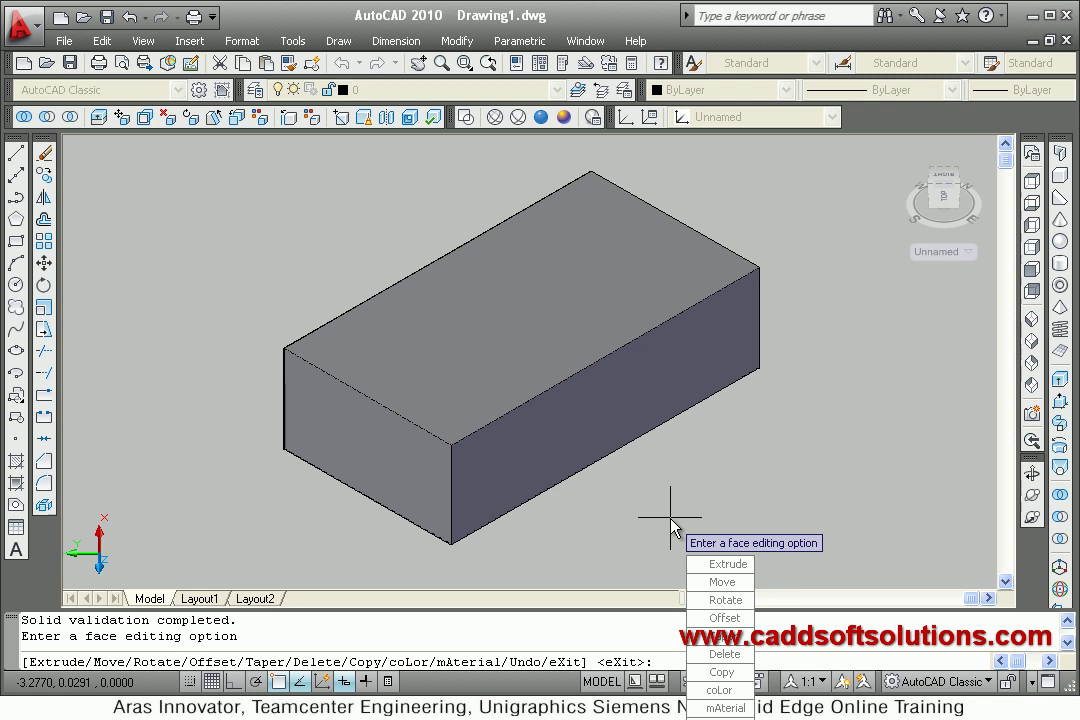
{"action": "key", "text": "Escape"}
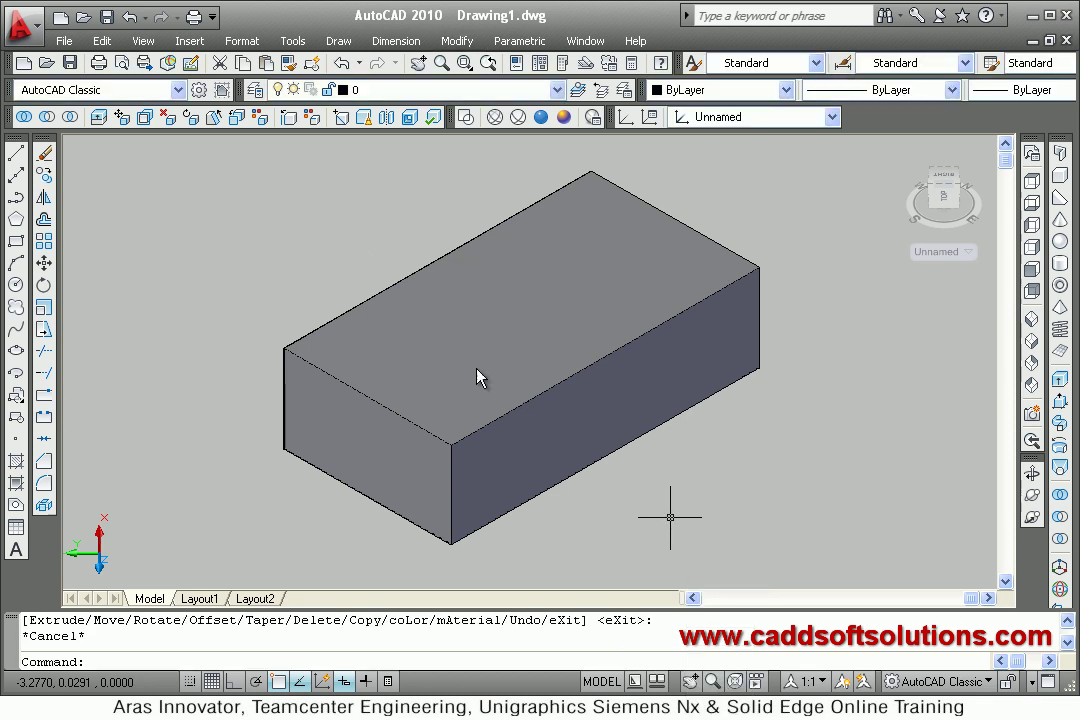
- Switch to the Top coordinate system and draw a circle at the centre of the box's top
{"action": "left_click", "coordinate": [270, 248]}
{"action": "left_click", "coordinate": [250, 275]}
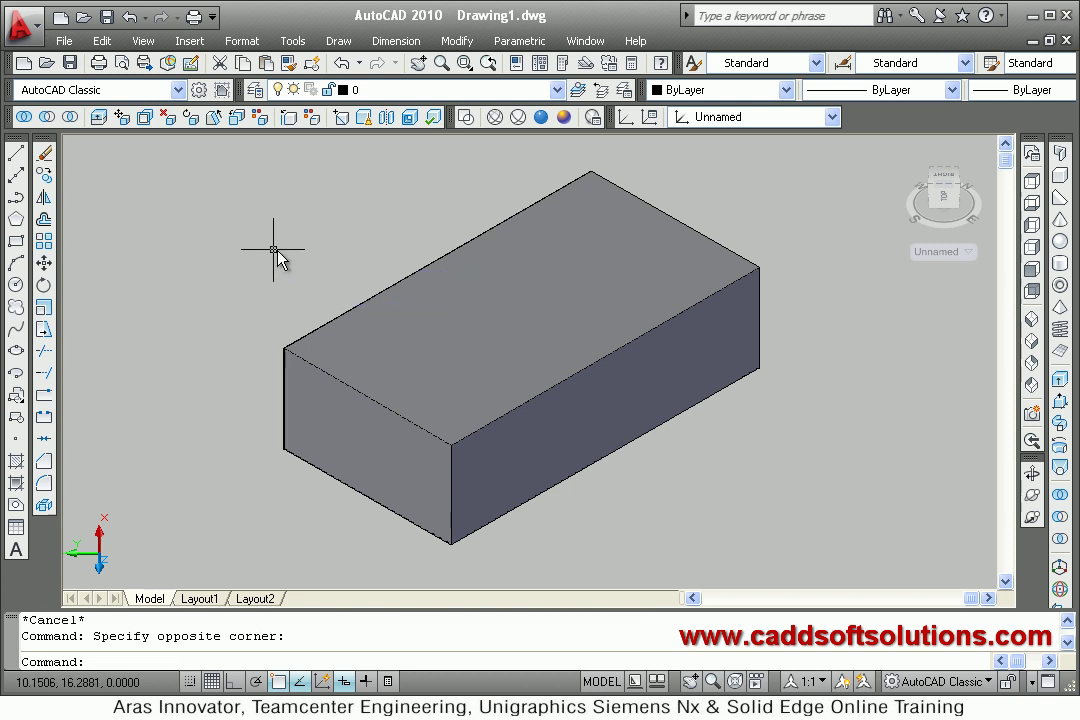
{"action": "left_click", "coordinate": [16, 285]}
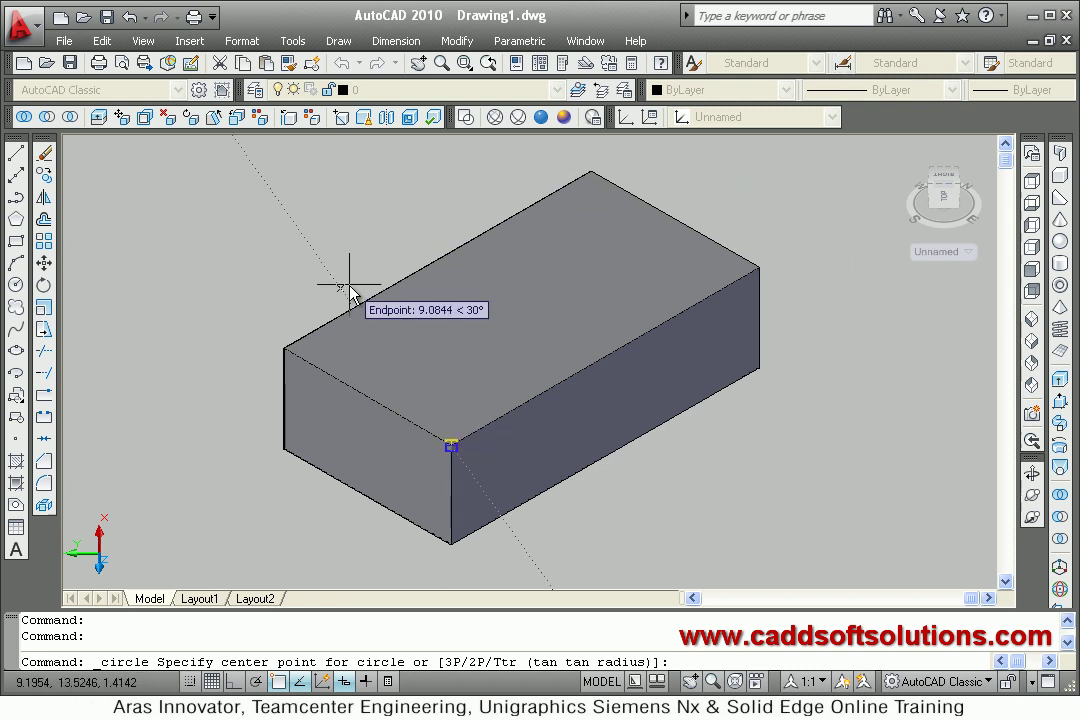
{"action": "key", "text": "Escape"}
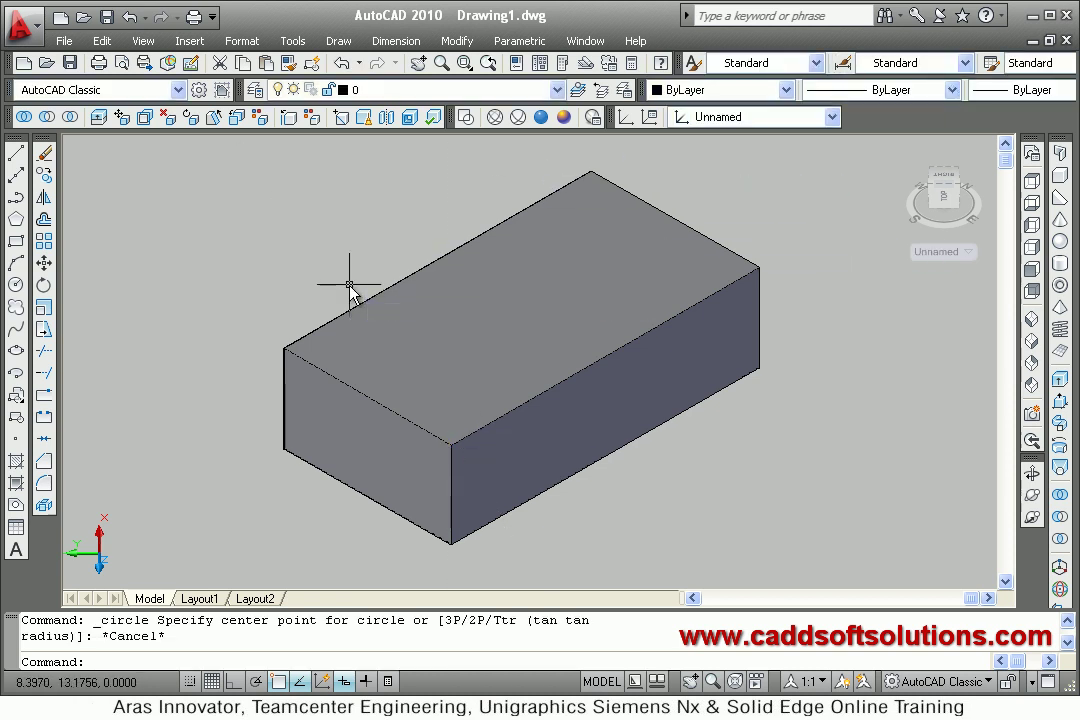
{"action": "left_click", "coordinate": [745, 118]}
{"action": "left_click", "coordinate": [705, 186]}
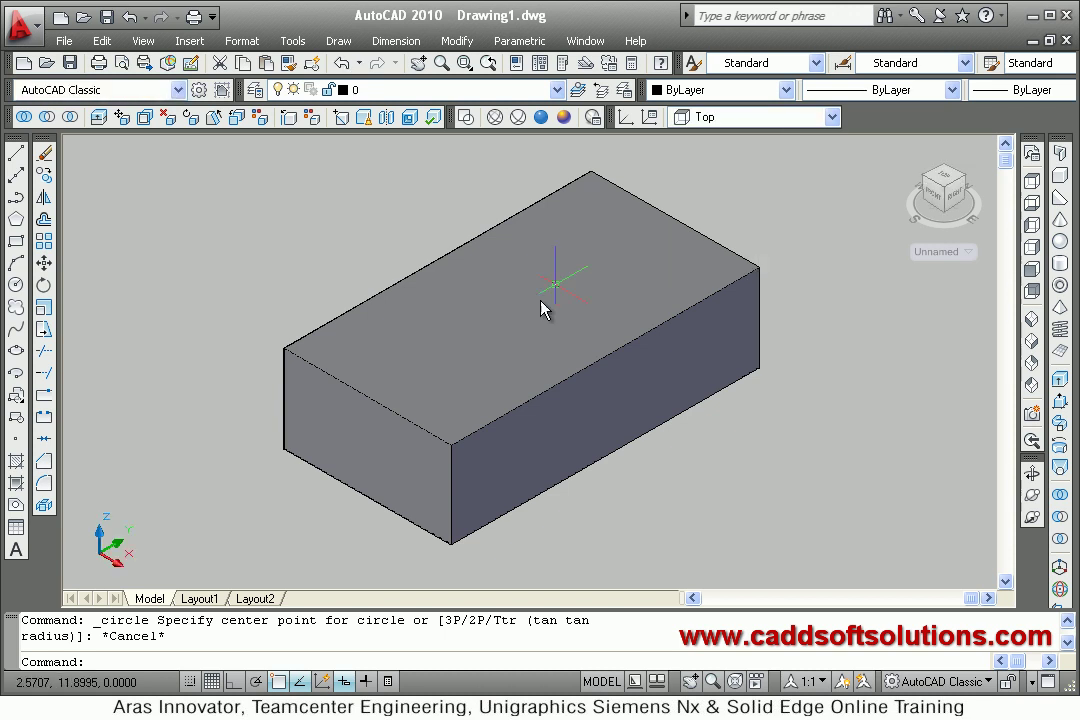
{"action": "left_click", "coordinate": [17, 285]}
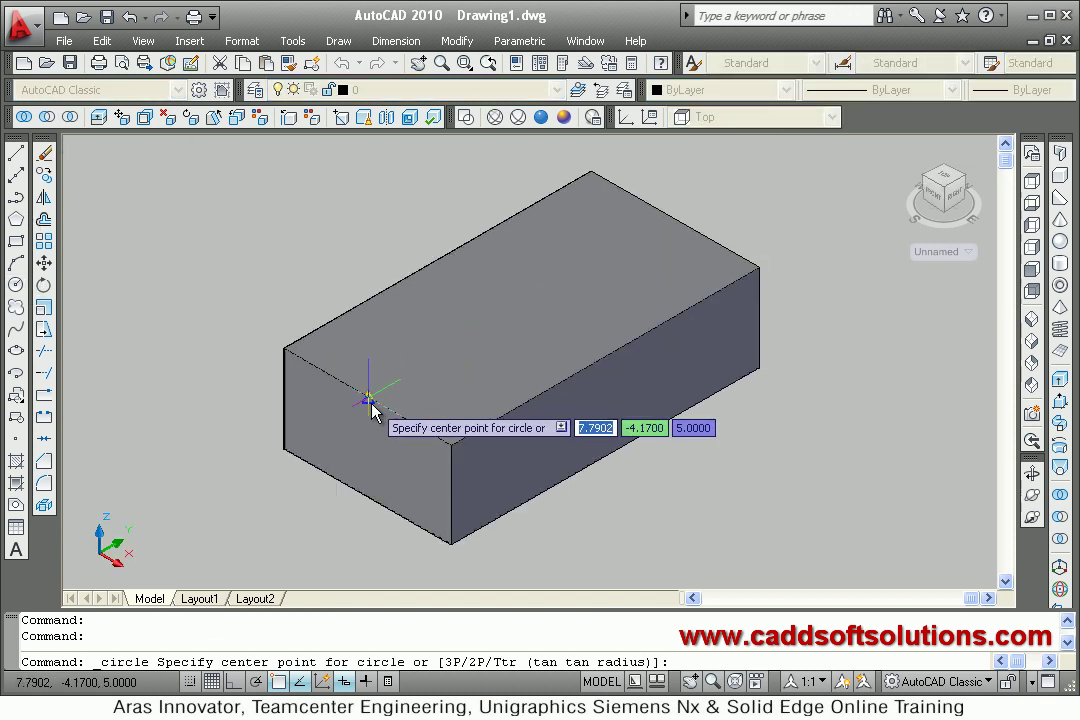
{"action": "left_click", "coordinate": [505, 322]}
{"action": "left_click", "coordinate": [546, 341]}
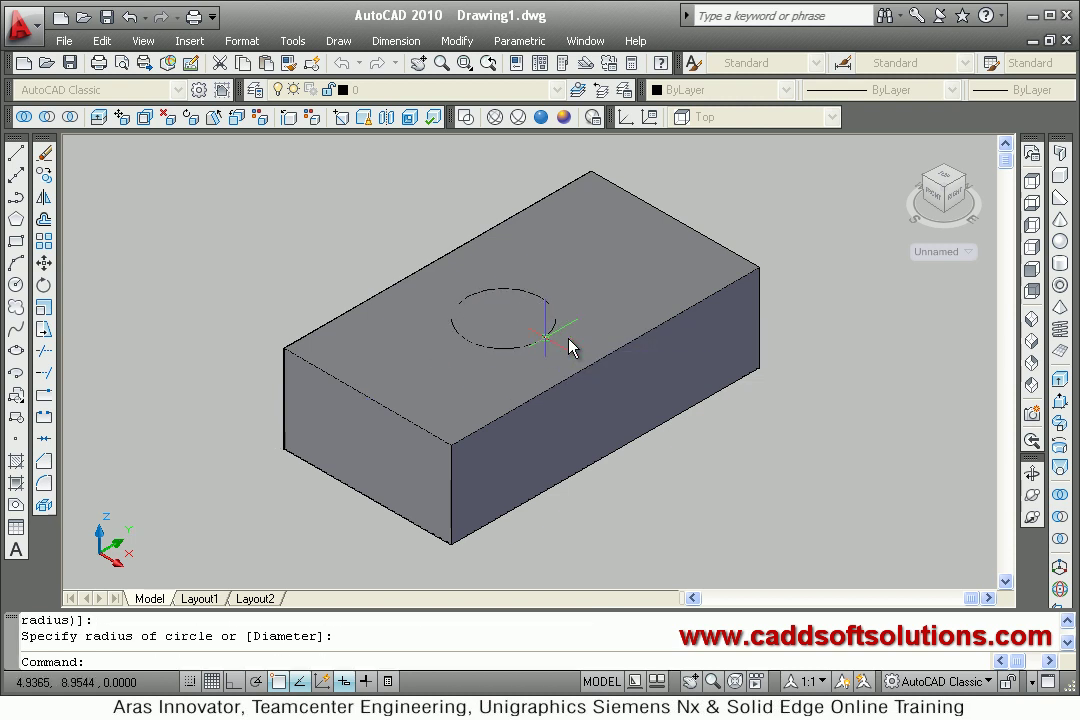
- Press the circle down through the block to cut a round through-hole
{"action": "left_click", "coordinate": [1062, 406]}
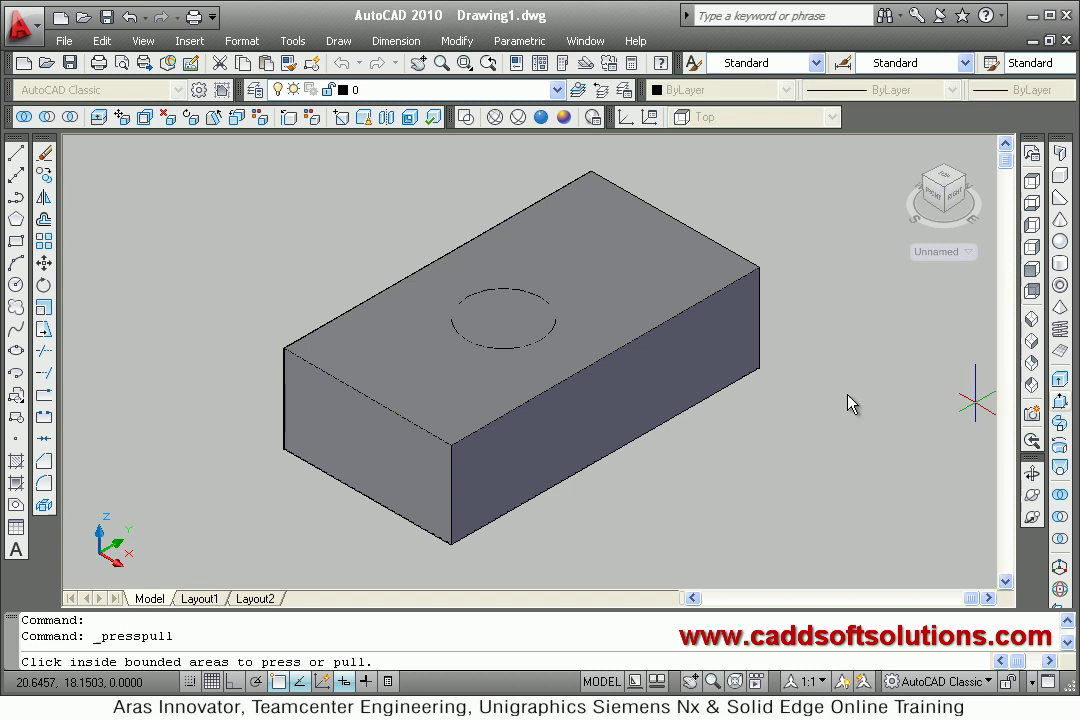
{"action": "left_click", "coordinate": [527, 335]}
{"action": "left_click", "coordinate": [586, 513]}
{"action": "left_click", "coordinate": [585, 368]}
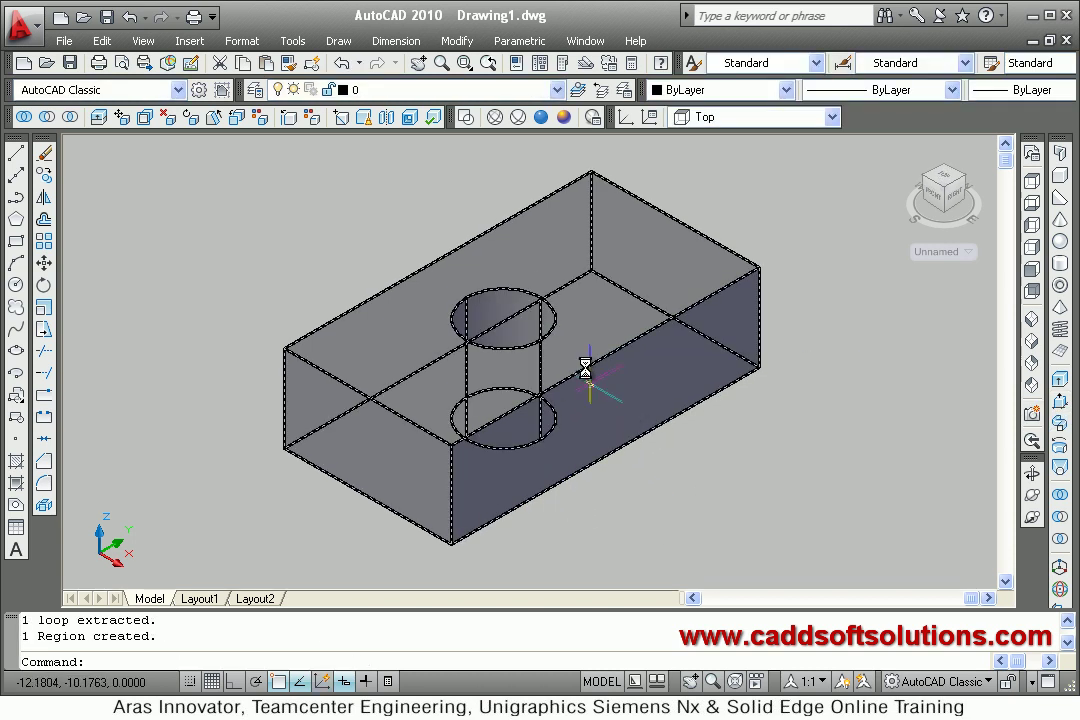
{"action": "mouse_move", "coordinate": [545, 304]}
{"action": "middle_mouse_down", "text": "shift"}
{"action": "mouse_move", "coordinate": [494, 393]}
{"action": "mouse_move", "coordinate": [627, 318]}
{"action": "middle_mouse_up", "text": "shift"}
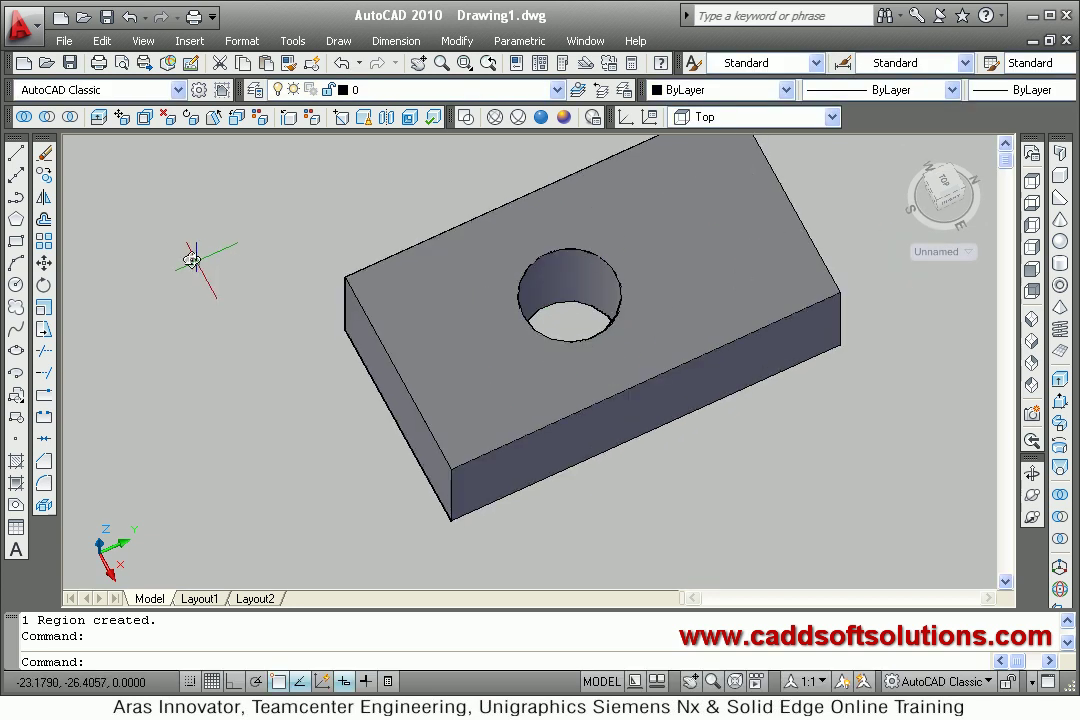
- Move the hole's cylindrical face 5 units along the block using Move Faces
{"action": "left_click", "coordinate": [122, 120]}
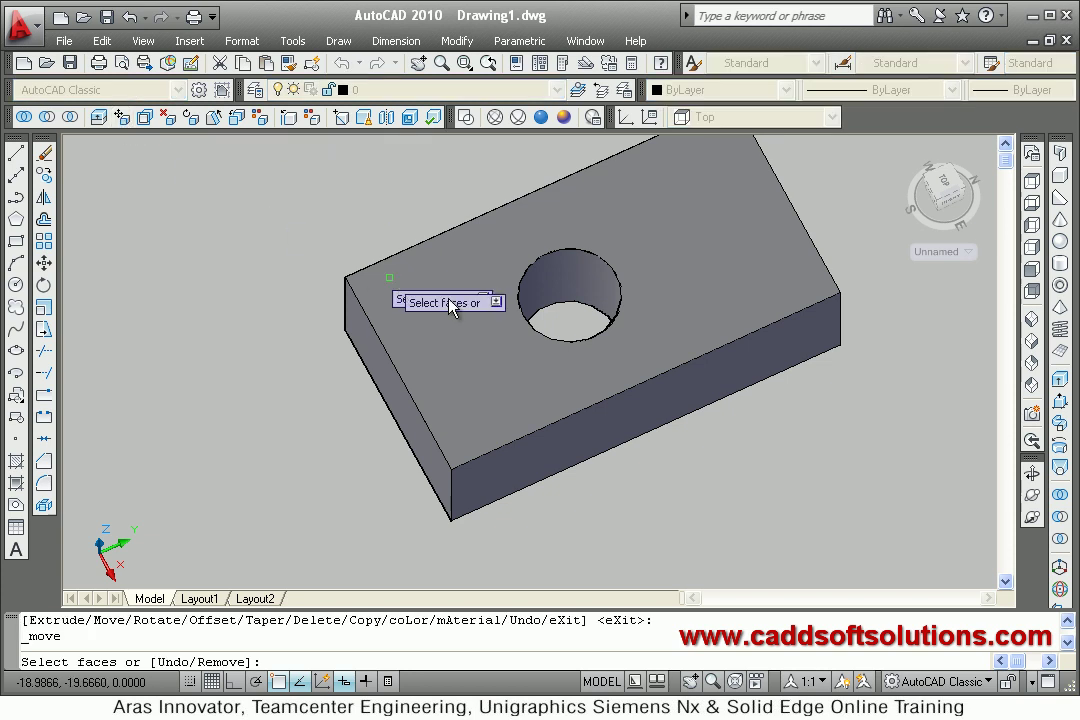
{"action": "left_click", "coordinate": [576, 287]}
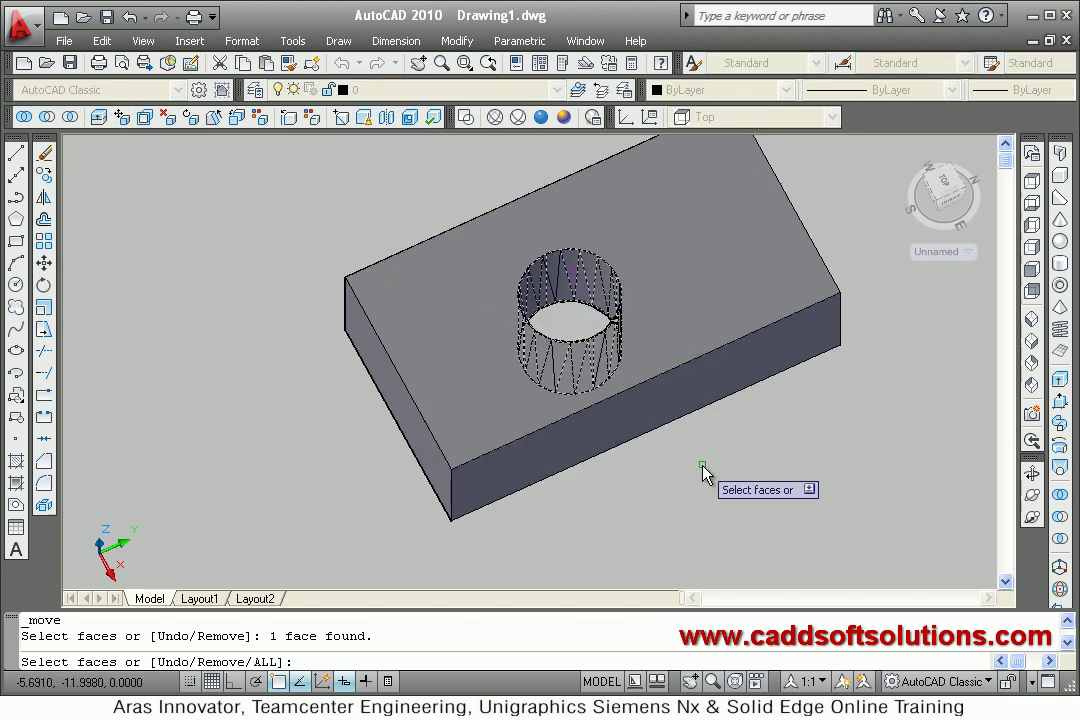
{"action": "key", "text": "Return"}
{"action": "left_click", "coordinate": [687, 507]}
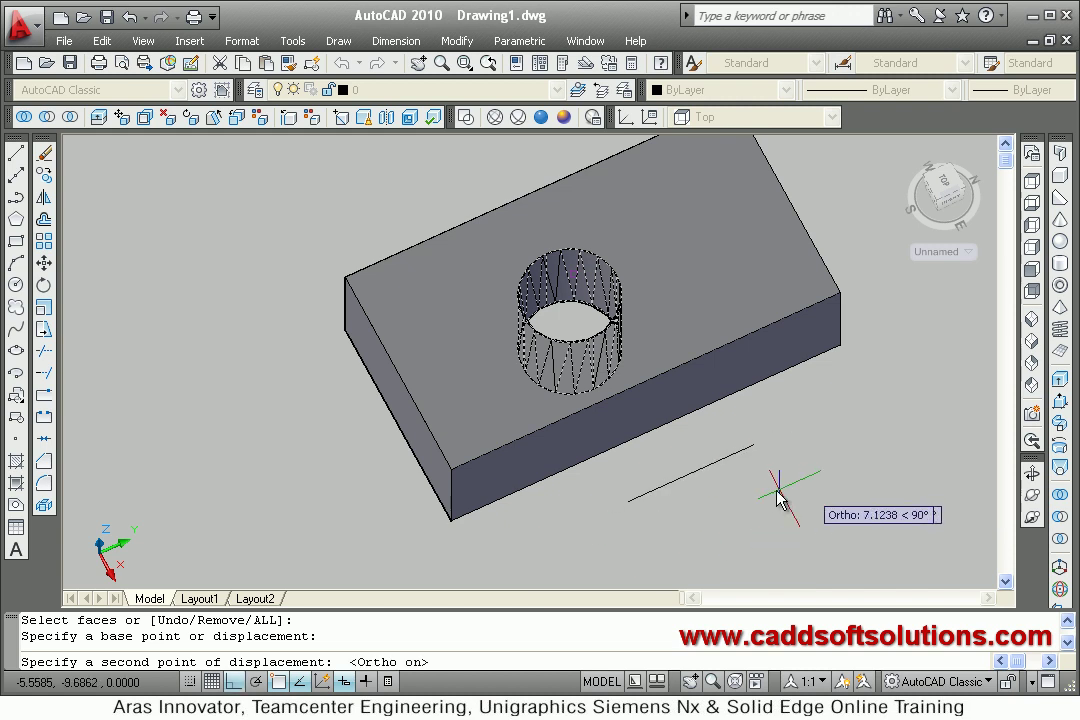
{"action": "type", "text": "5"}
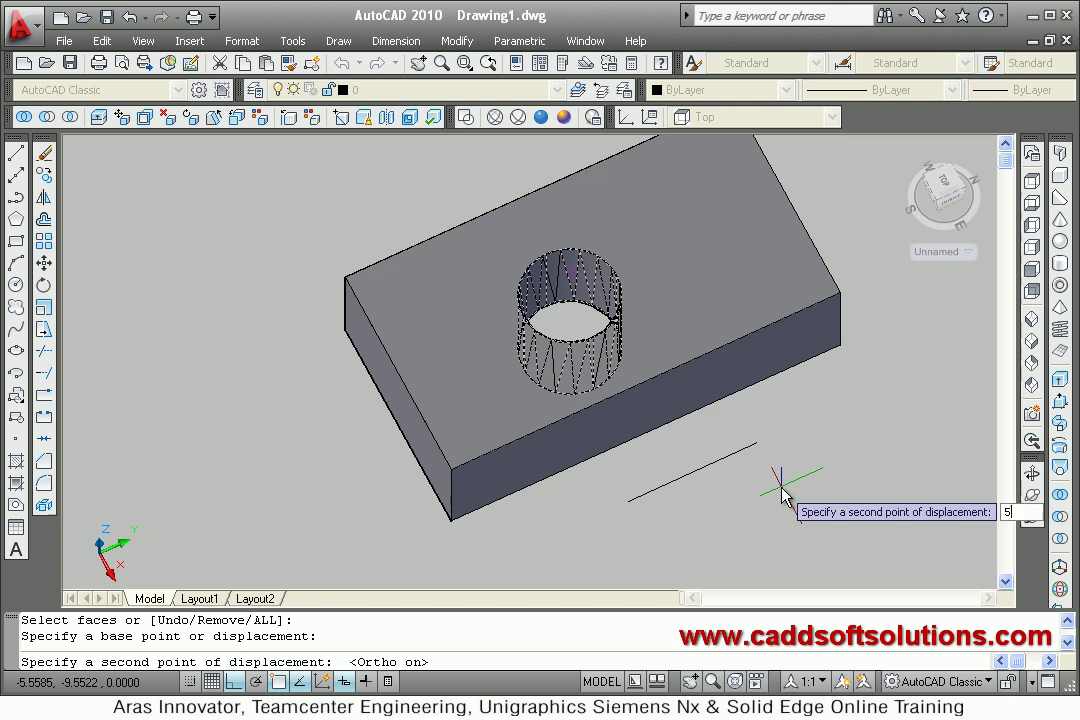
{"action": "key", "text": "Return"}
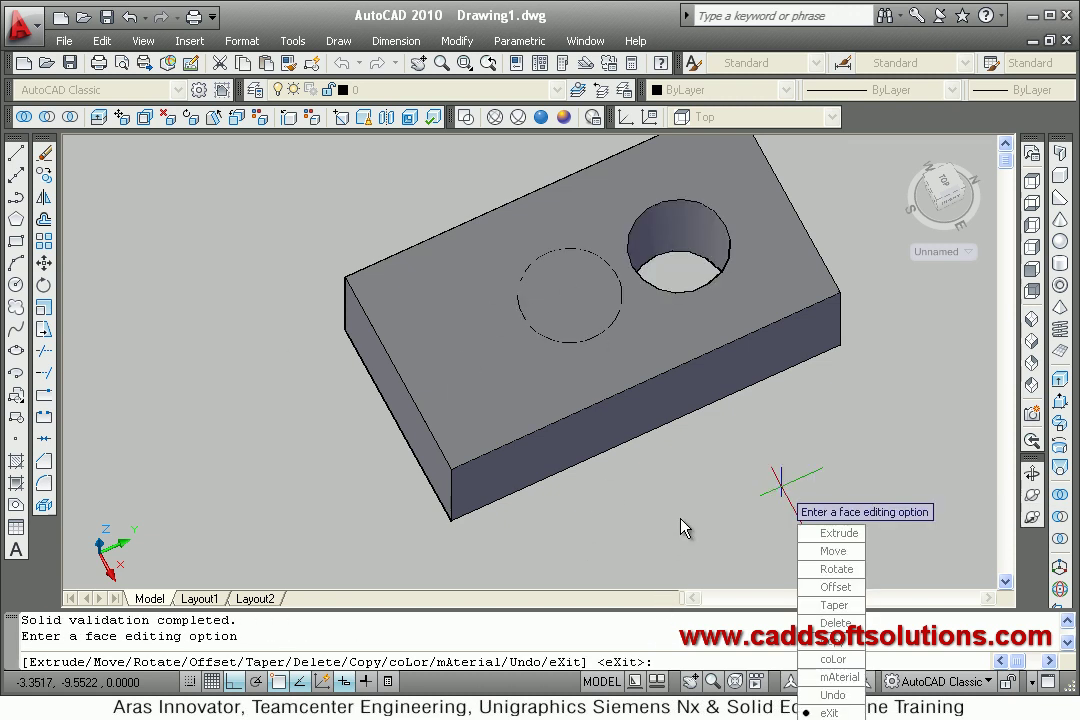
{"action": "key", "text": "Escape"}
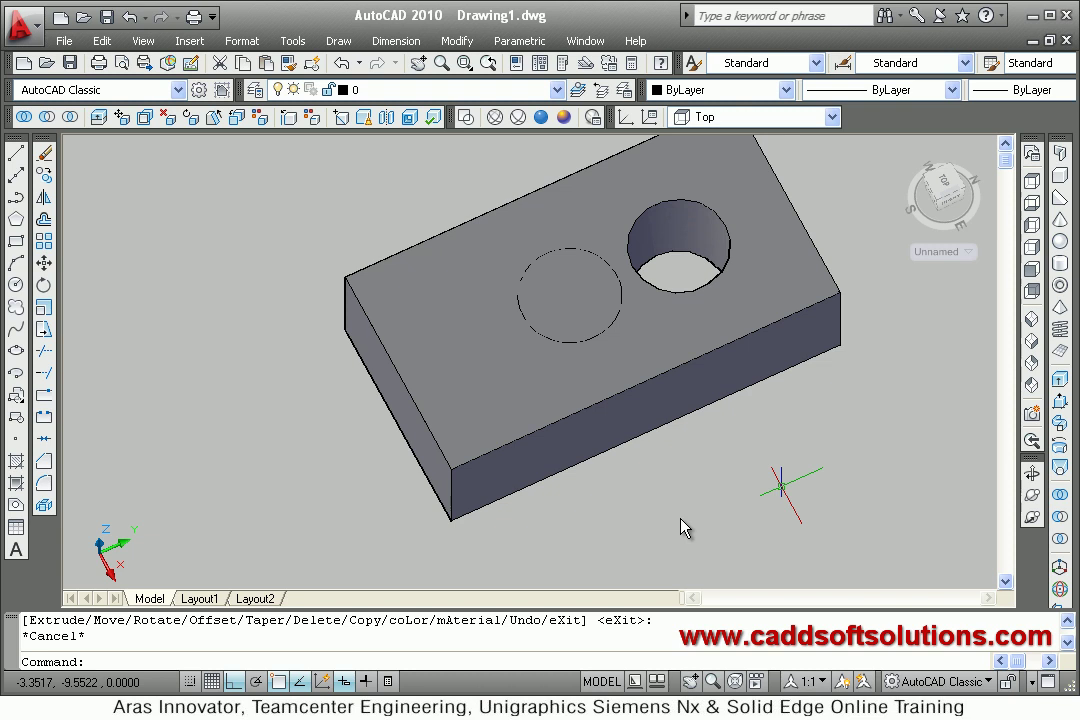
- Delete the hole's inner cylindrical face so the block's top is solid again
{"action": "left_click", "coordinate": [167, 119]}
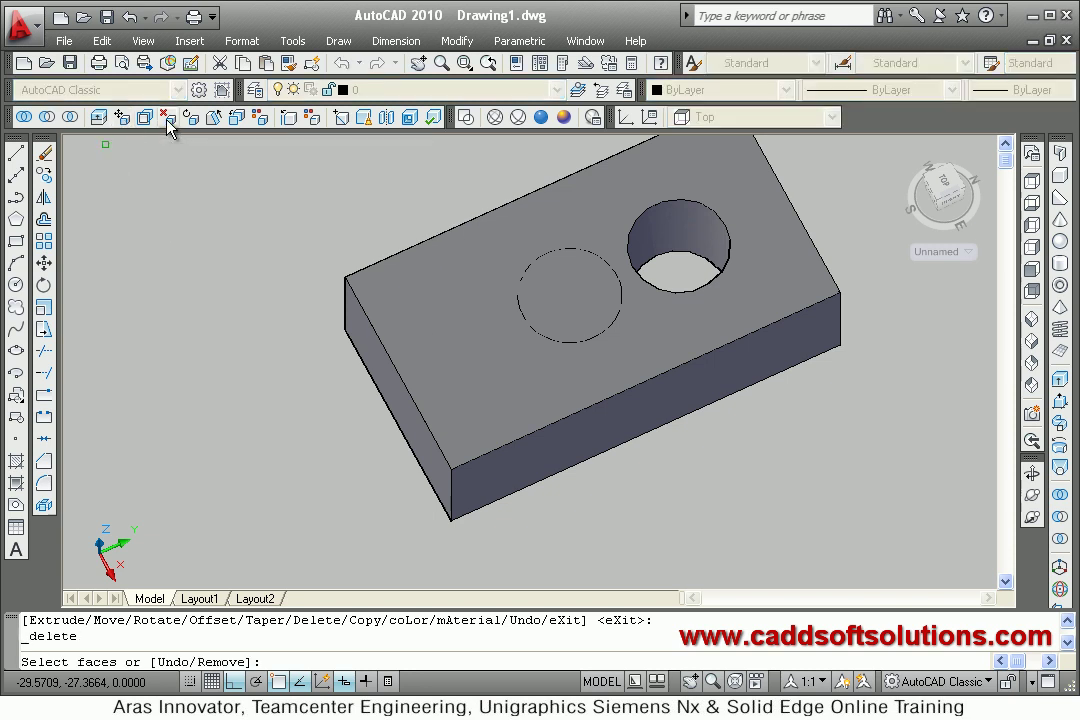
{"action": "left_click", "coordinate": [671, 238]}
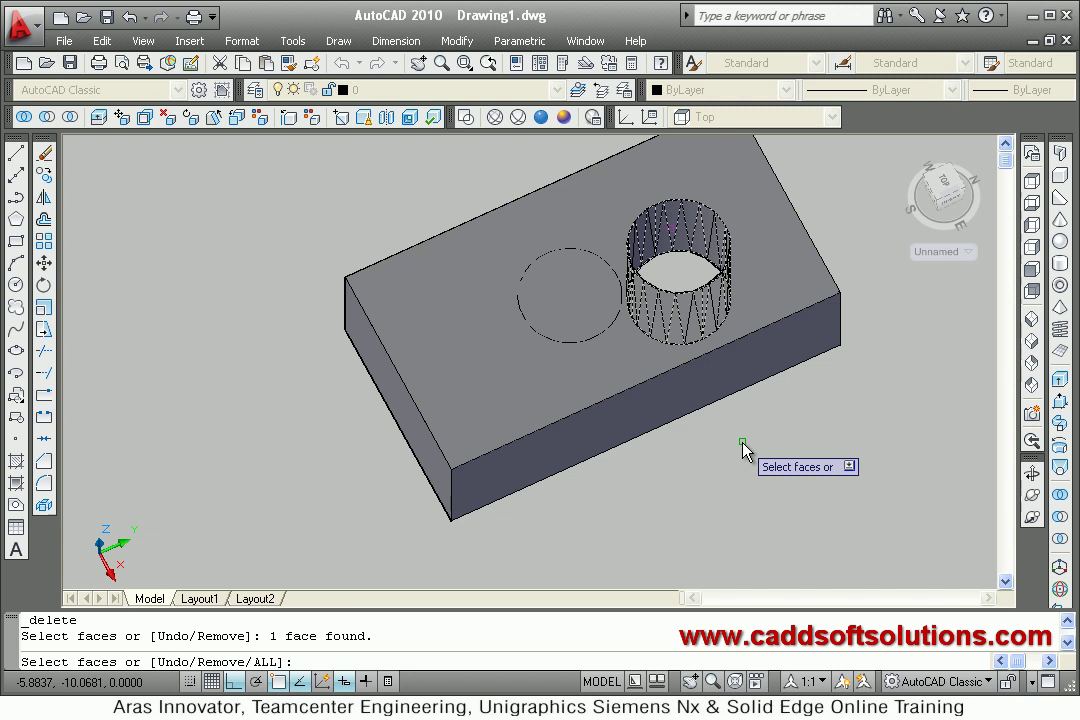
{"action": "key", "text": "Return"}
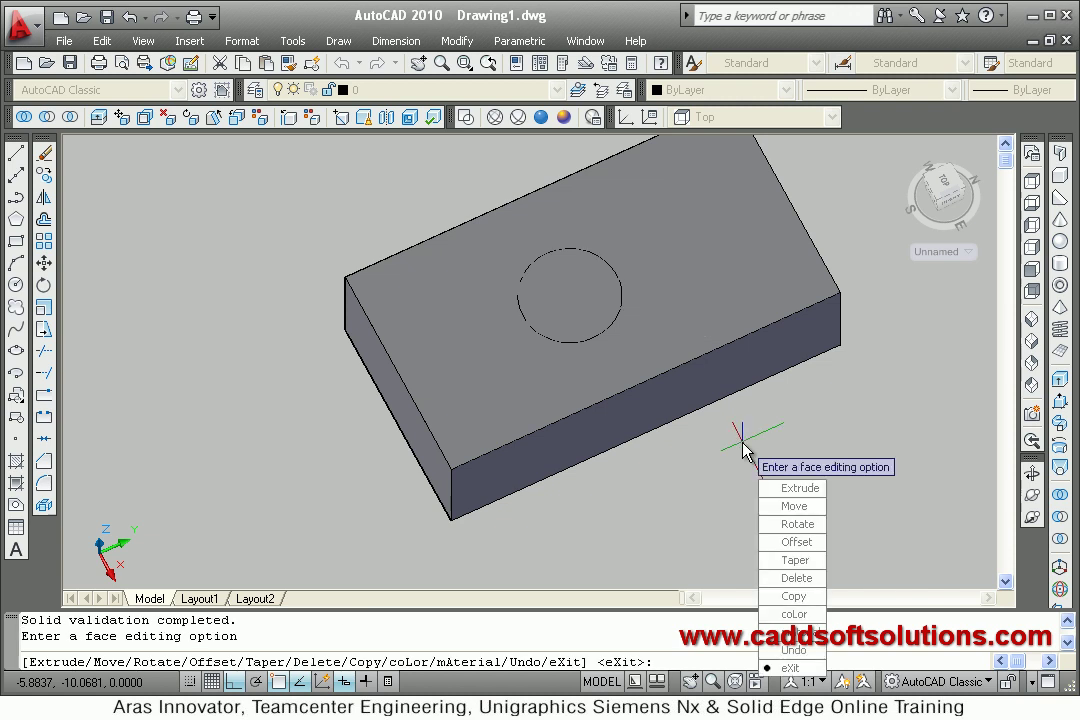
{"action": "key", "text": "Escape"}
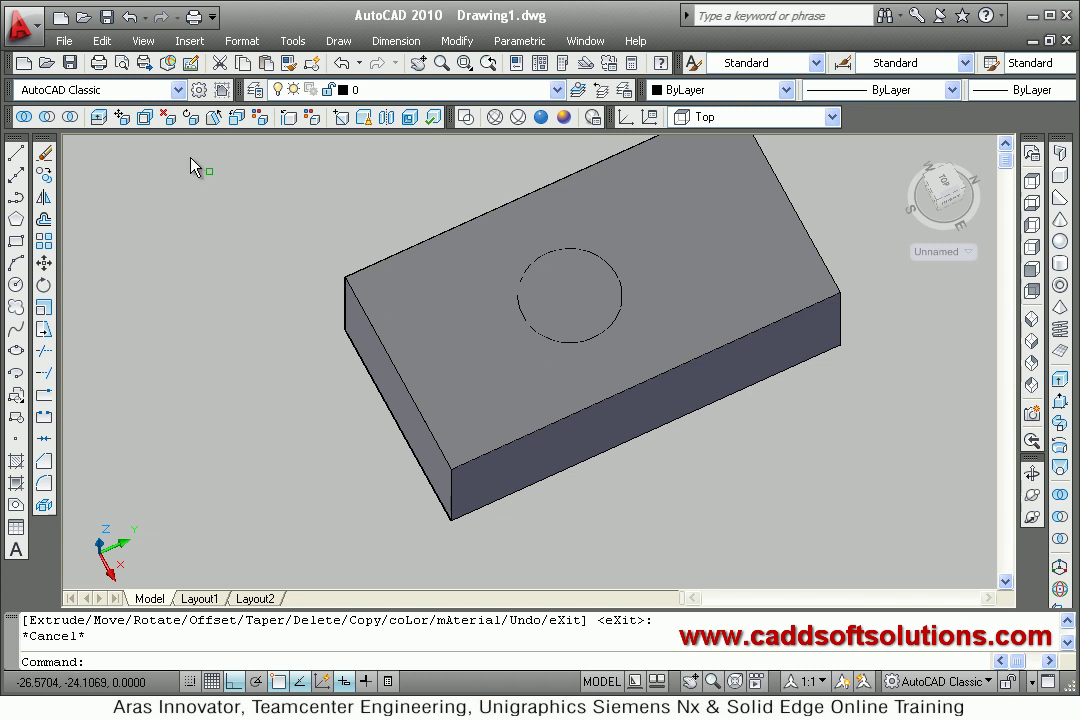
- Press-pull the block's front face outward by 5 units to lengthen it
{"action": "middle_click_drag", "start_coordinate": [713, 296], "coordinate": [632, 320]}
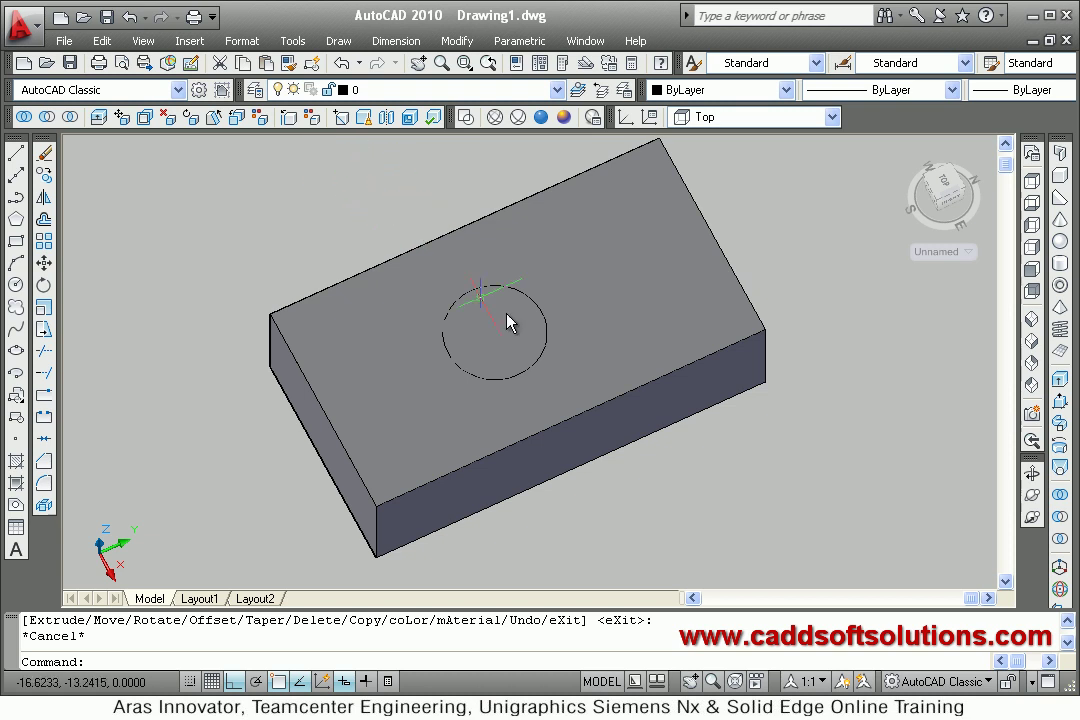
{"action": "left_click", "coordinate": [656, 378]}
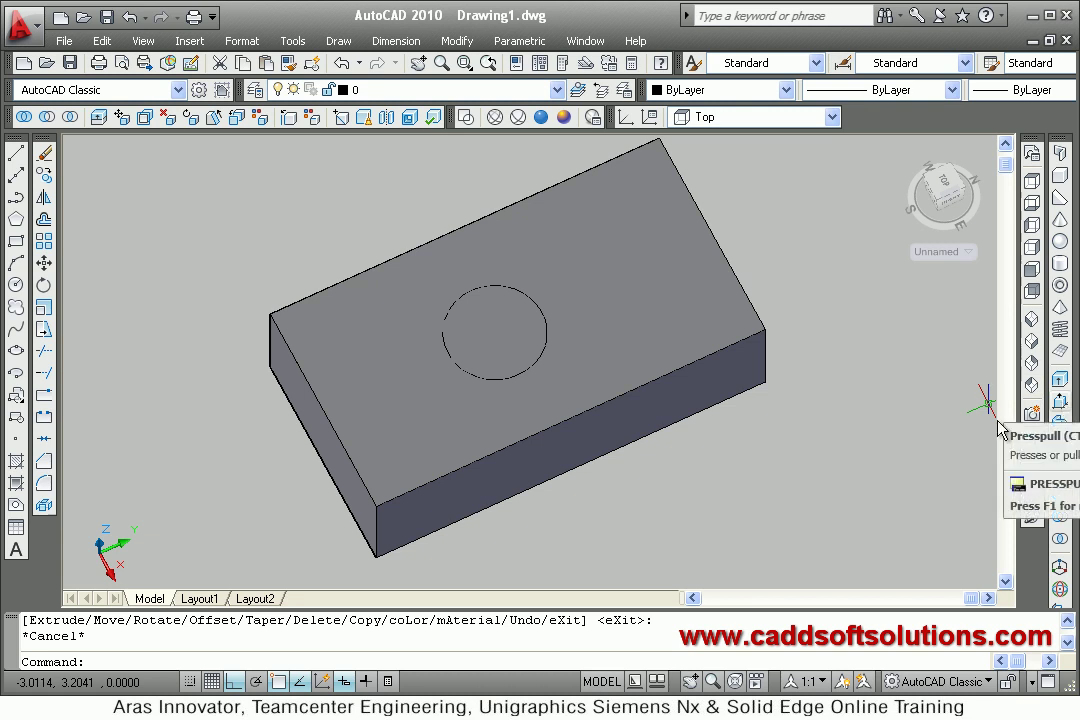
{"action": "left_click", "coordinate": [1060, 403]}
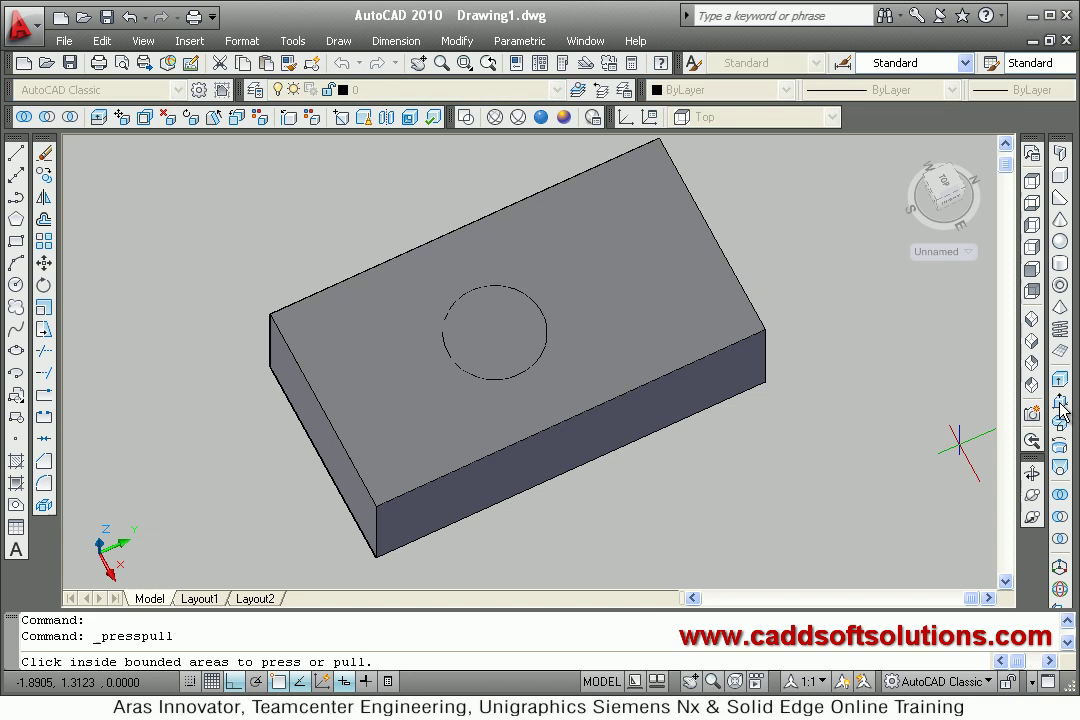
{"action": "left_click", "coordinate": [628, 425]}
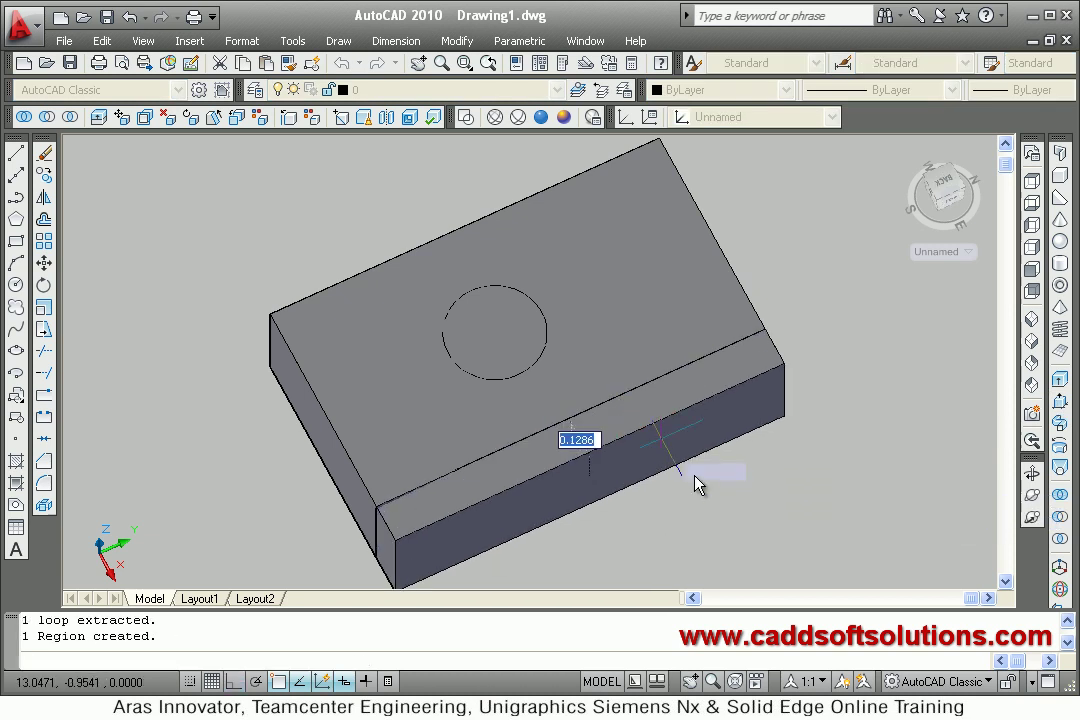
{"action": "scroll", "coordinate": [653, 425], "scroll_direction": "down", "scroll_amount": 3}
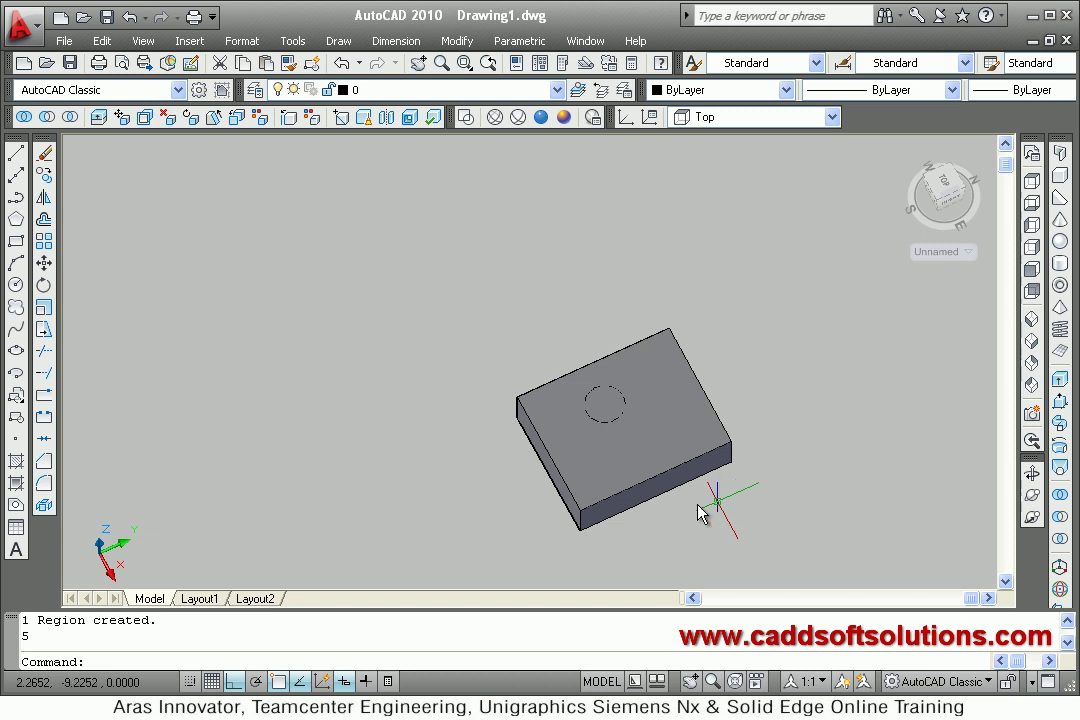
{"action": "scroll", "coordinate": [700, 513], "scroll_direction": "up", "scroll_amount": 3}
{"action": "middle_click_drag", "start_coordinate": [658, 481], "coordinate": [841, 412], "text": "shift"}
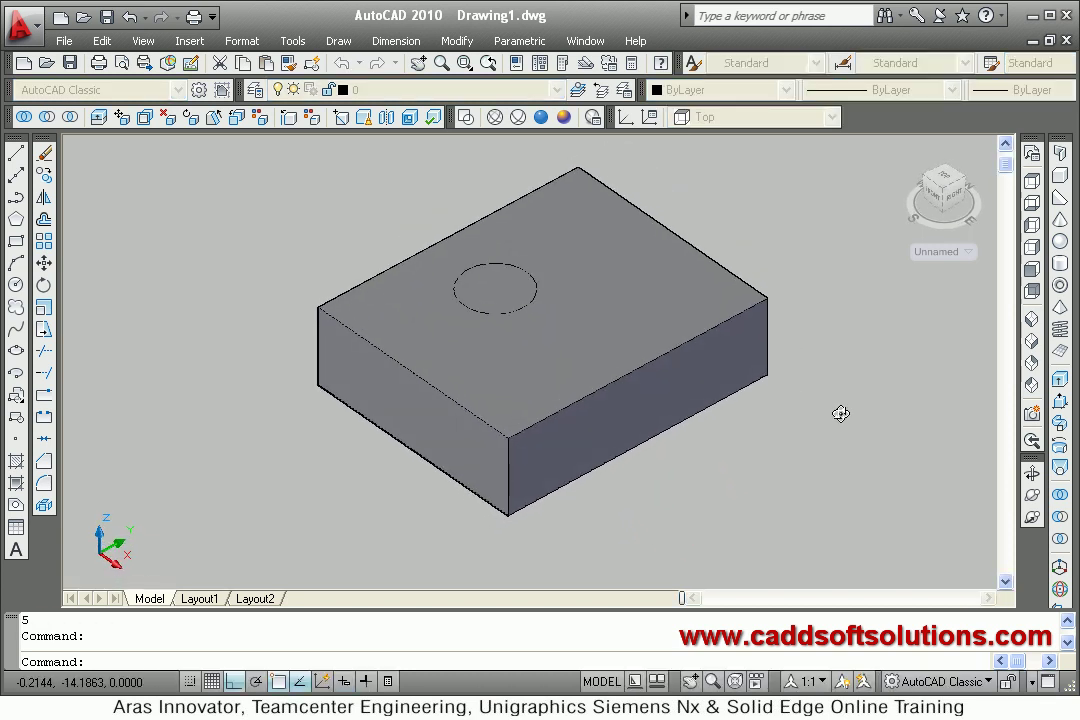
- Erase the circle outline on the block's top with a selection window
{"action": "left_click", "coordinate": [1061, 401]}
{"action": "left_click", "coordinate": [540, 342]}
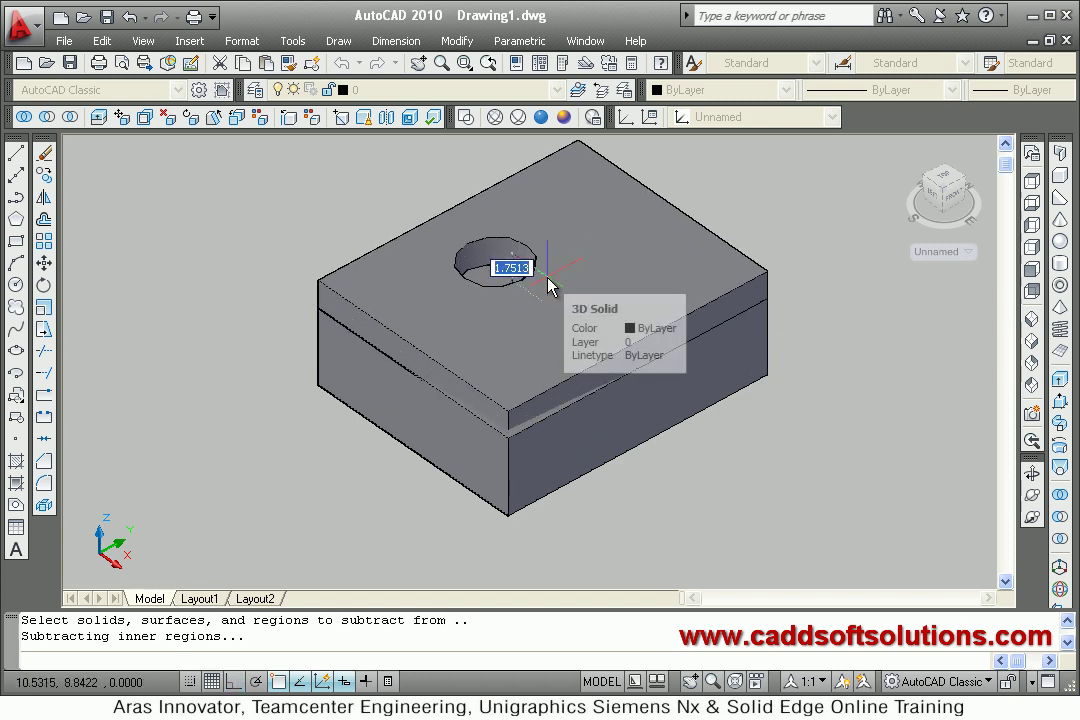
{"action": "key", "text": "Escape"}
{"action": "type", "text": "e"}
{"action": "key", "text": "Return"}
{"action": "left_click", "coordinate": [405, 200]}
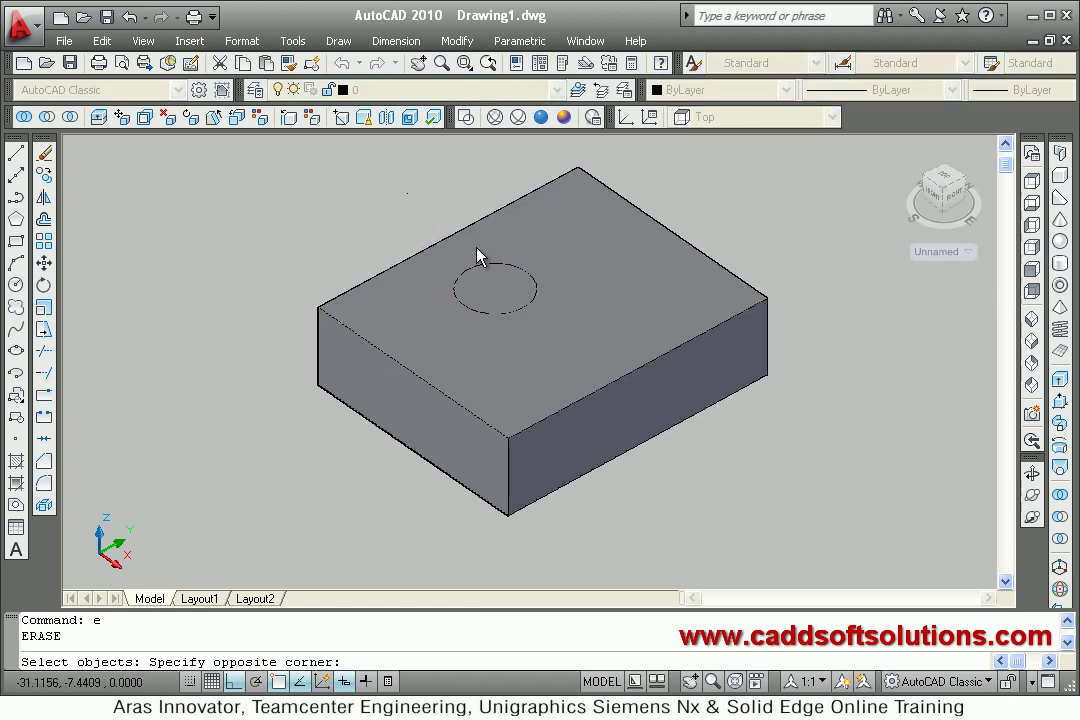
{"action": "left_click", "coordinate": [562, 350]}
{"action": "key", "text": "Return"}
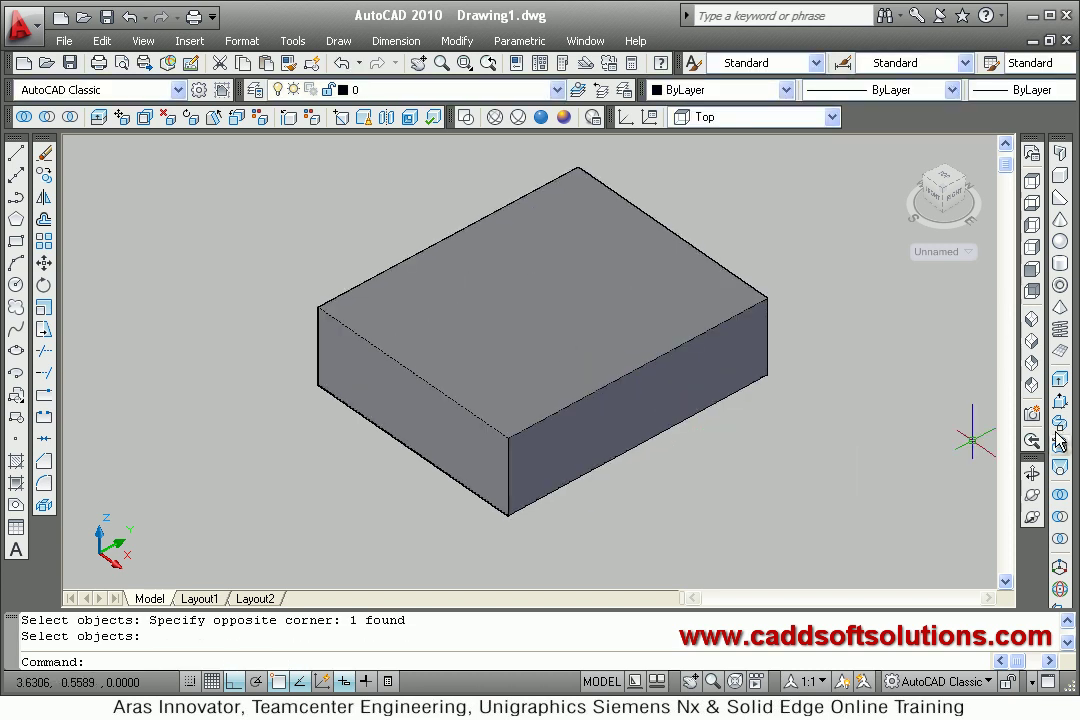
- Press-pull the block's top face up by 2 units
{"action": "left_click", "coordinate": [1061, 410]}
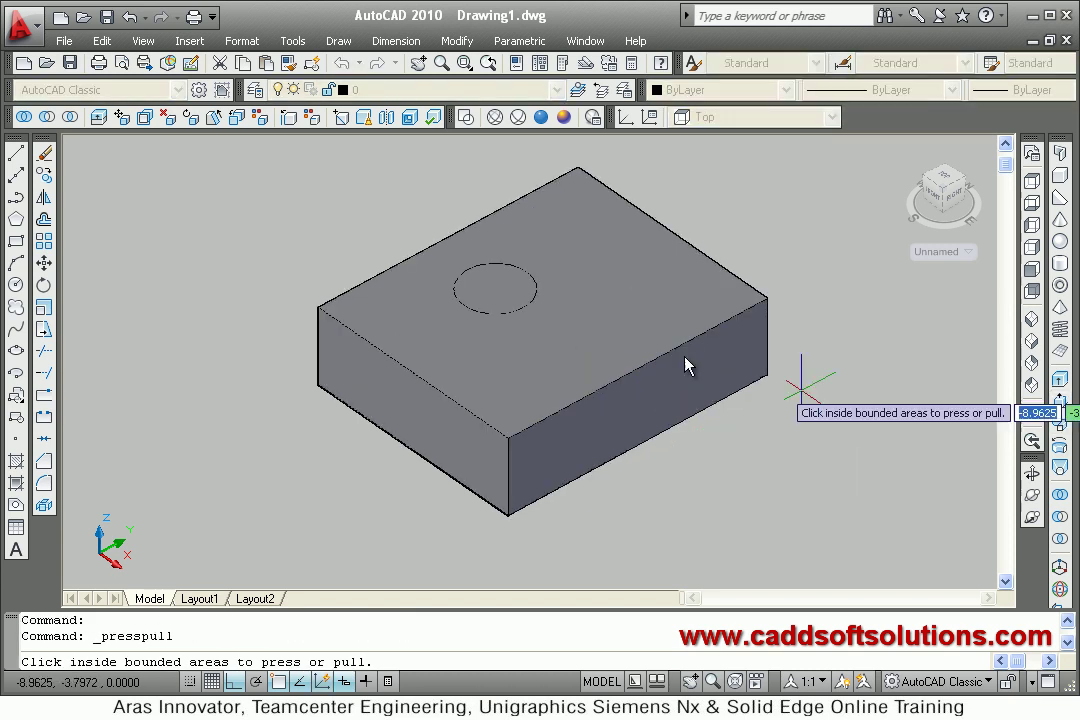
{"action": "left_click", "coordinate": [561, 335]}
{"action": "type", "text": "2"}
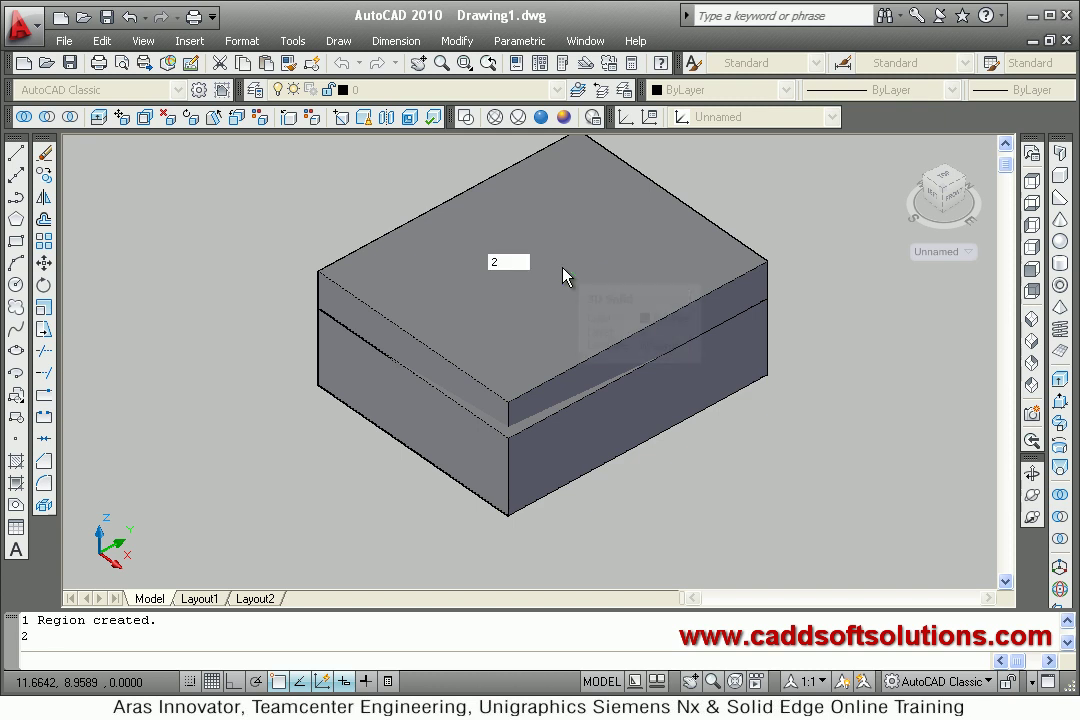
{"action": "key", "text": "Return"}
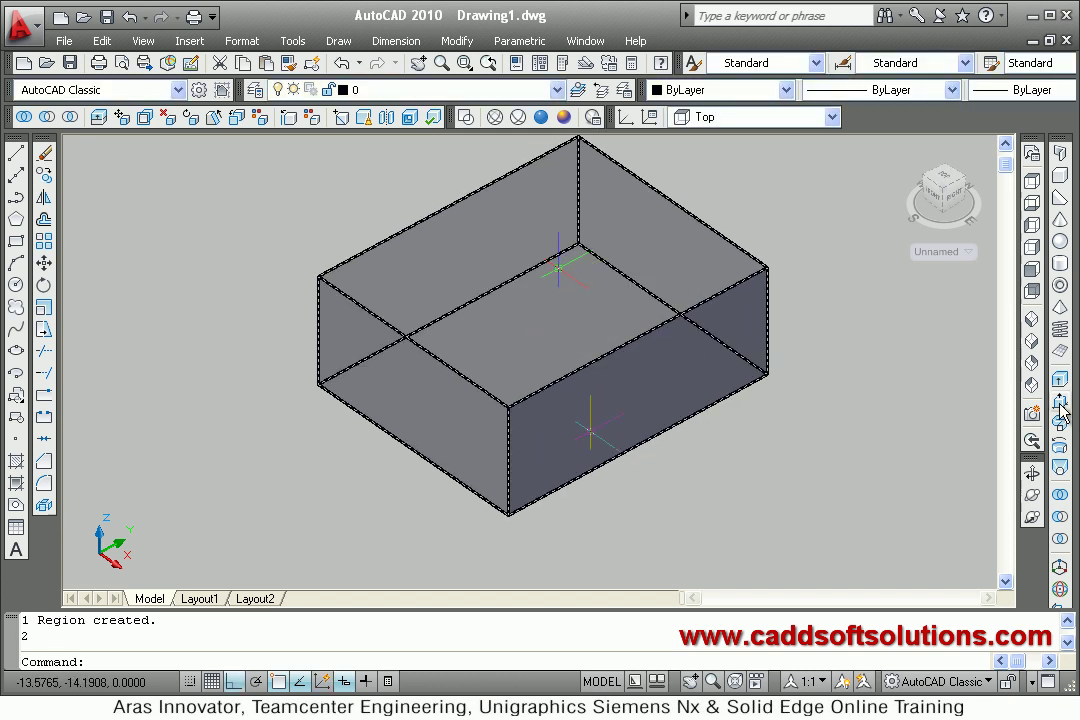
- Press-pull the block's front face back 10 units, shortening the block
{"action": "left_click", "coordinate": [1061, 410]}
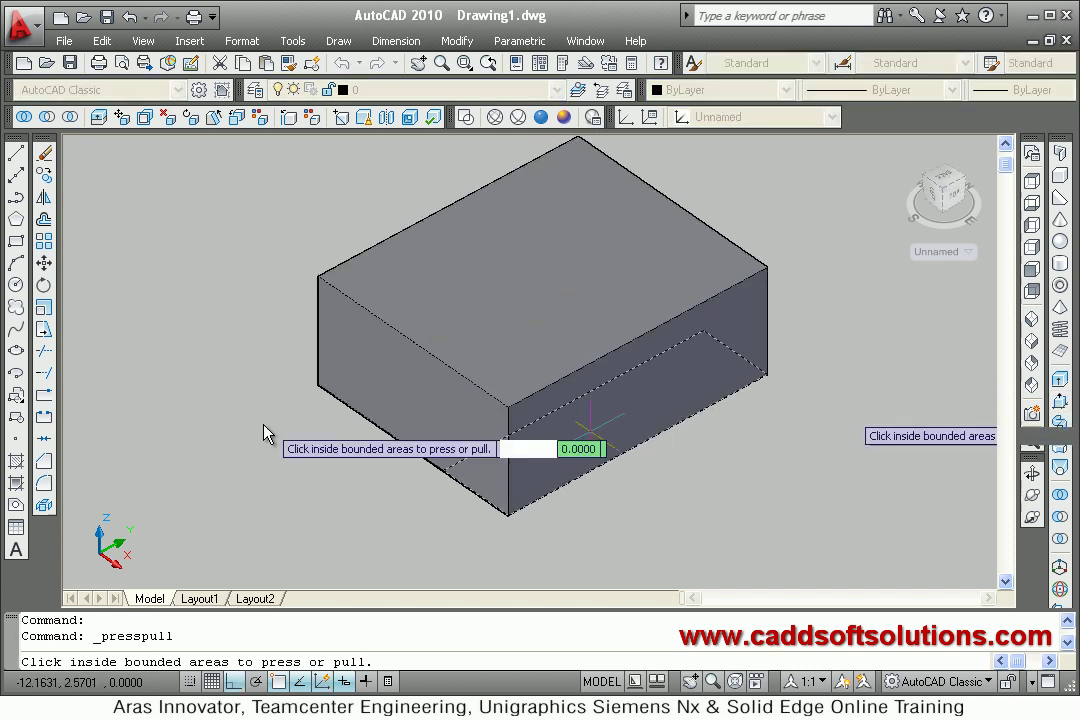
{"action": "left_click", "coordinate": [401, 393]}
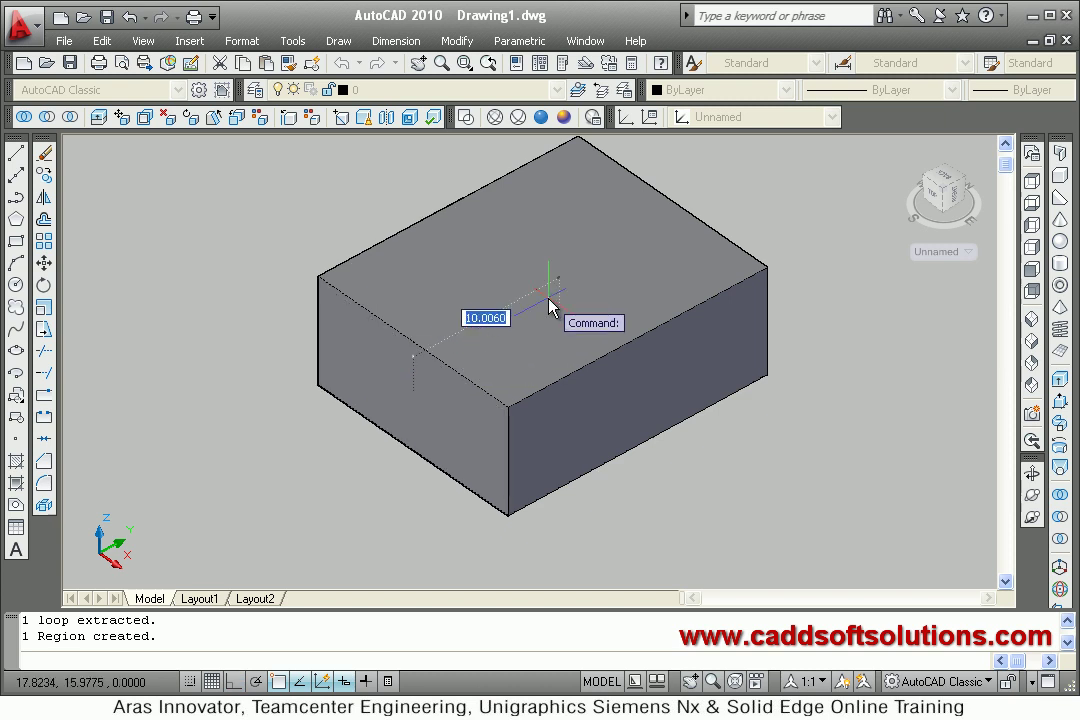
{"action": "type", "text": "10"}
{"action": "key", "text": "Return"}
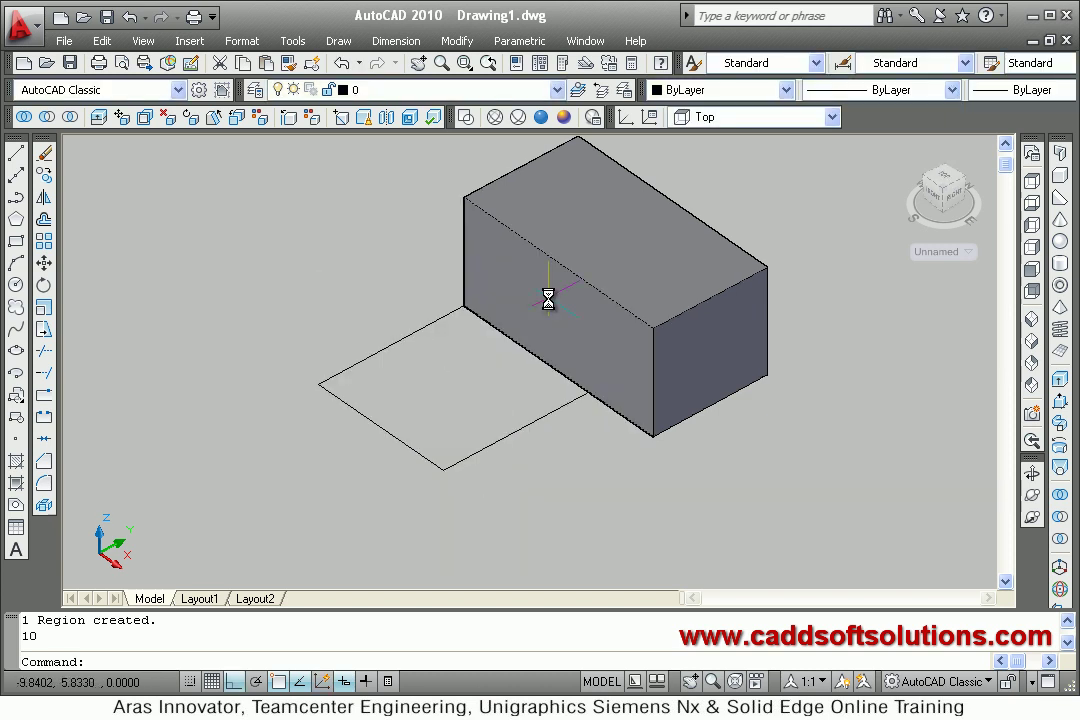